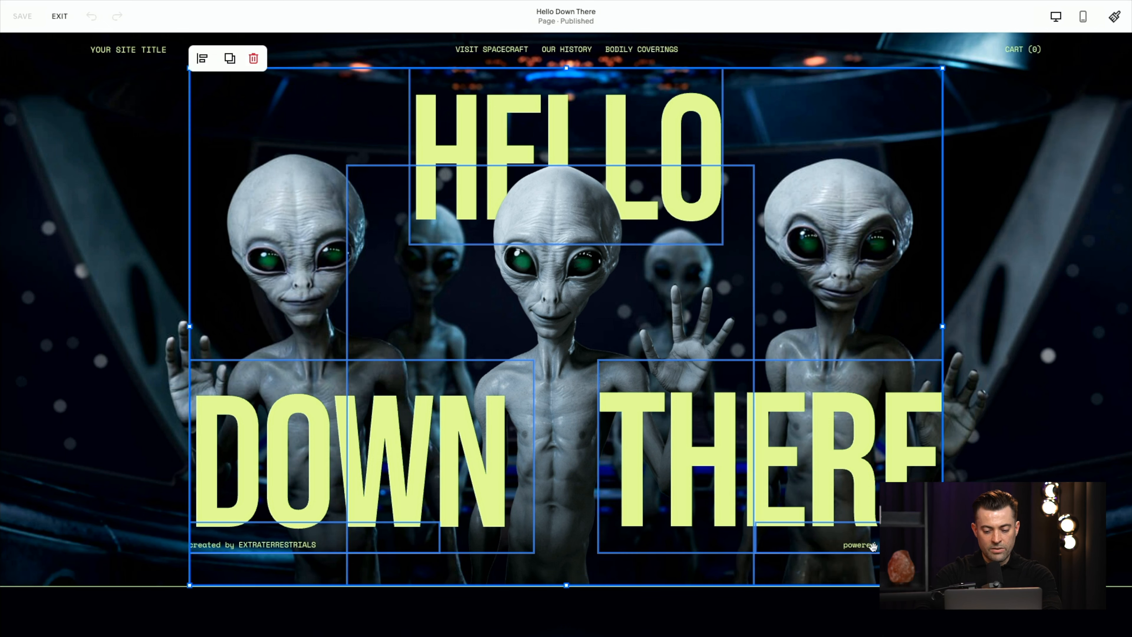
# Step: Delete the two small caption texts, "created by EXTRATERRESTRIALS" and "powered", from the lower edge of the alien section
pyautogui.click(980, 551)
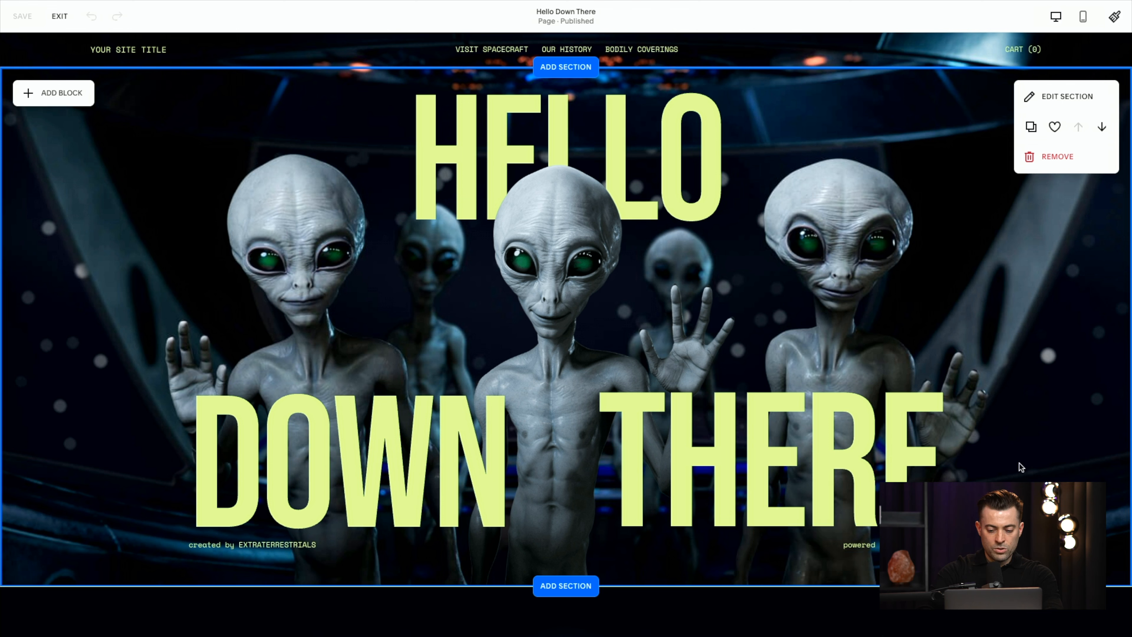
pyautogui.click(847, 545)
pyautogui.press('Delete')
pyautogui.click(303, 550)
pyautogui.press('Delete')
pyautogui.moveTo(831, 377); pyautogui.dragTo(967, 466)
pyautogui.click(1013, 456)
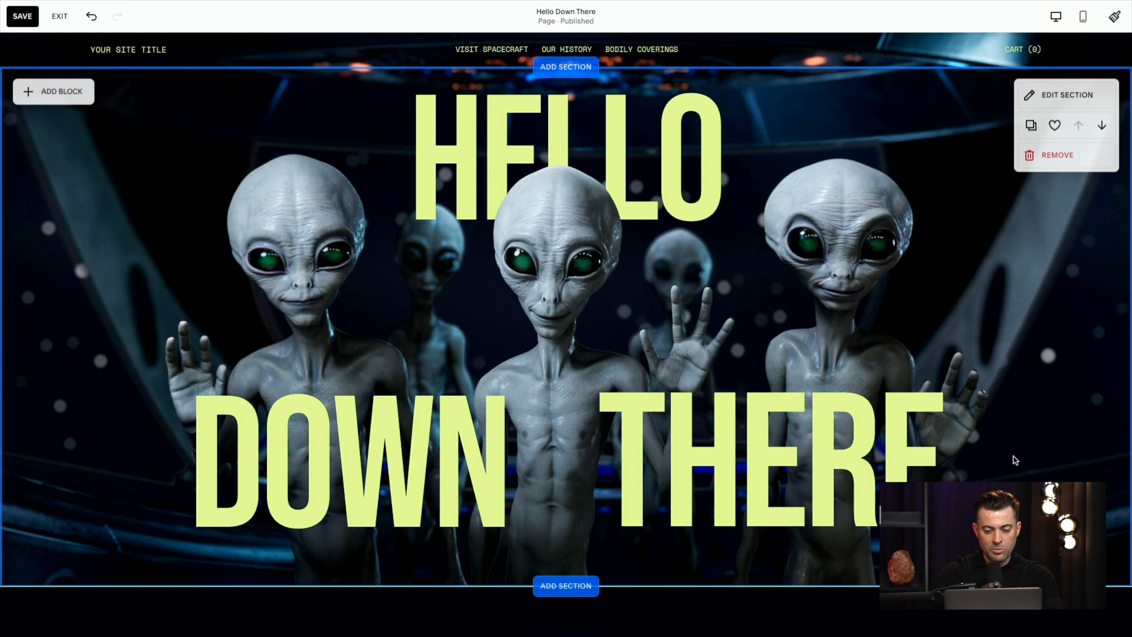
# Step: Select the HELLO, DOWN and THERE text blocks and the centre alien image one after another to examine the section's layers
pyautogui.click(503, 127)
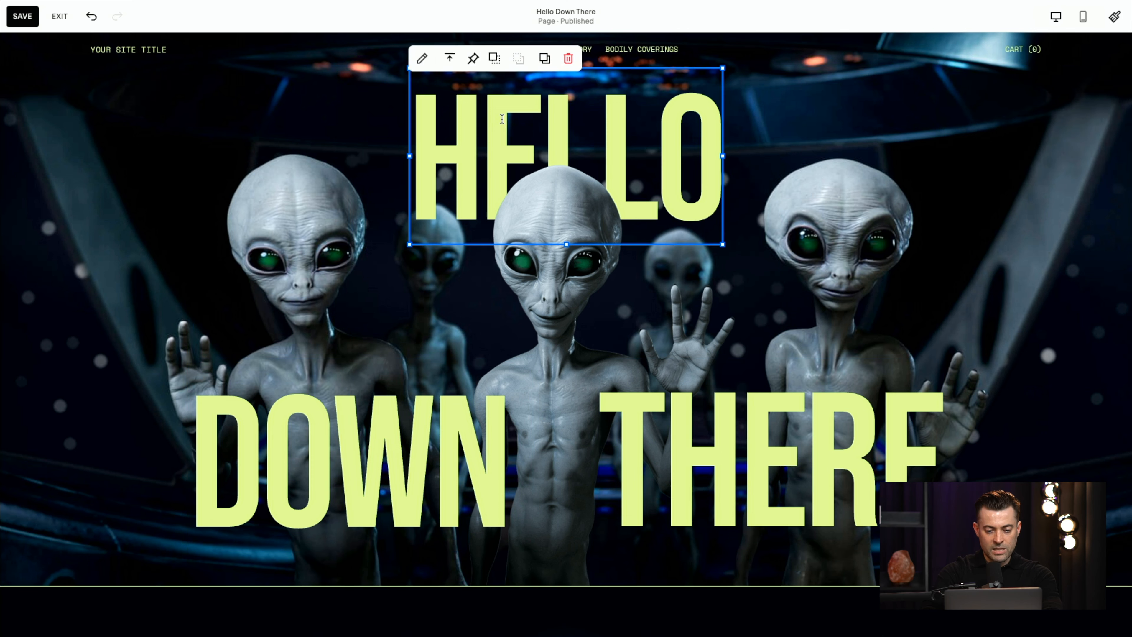
pyautogui.click(309, 409)
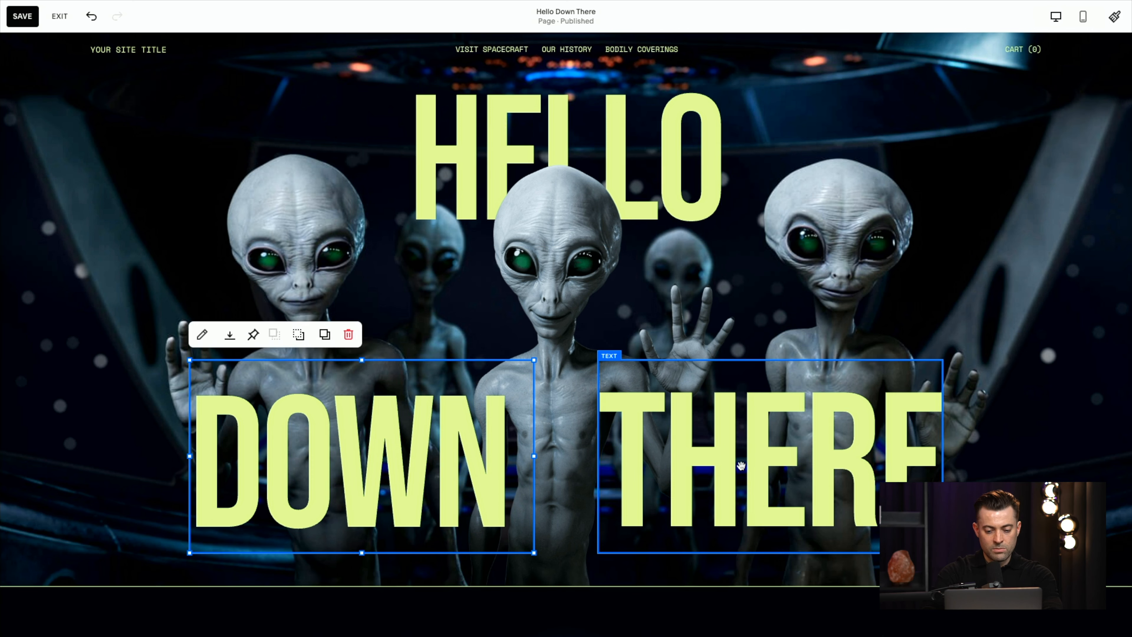
pyautogui.click(830, 481)
pyautogui.click(572, 234)
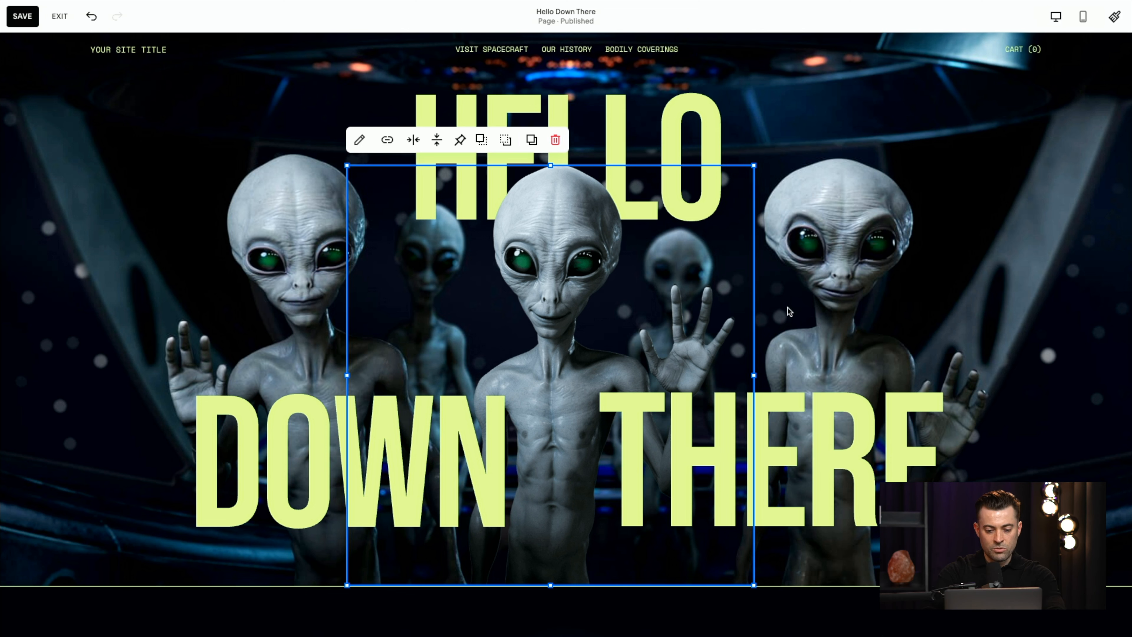
# Step: Try removing all blocks from the alien section and extending its height downward, and undo both changes
pyautogui.moveTo(994, 535); pyautogui.dragTo(225, 136)
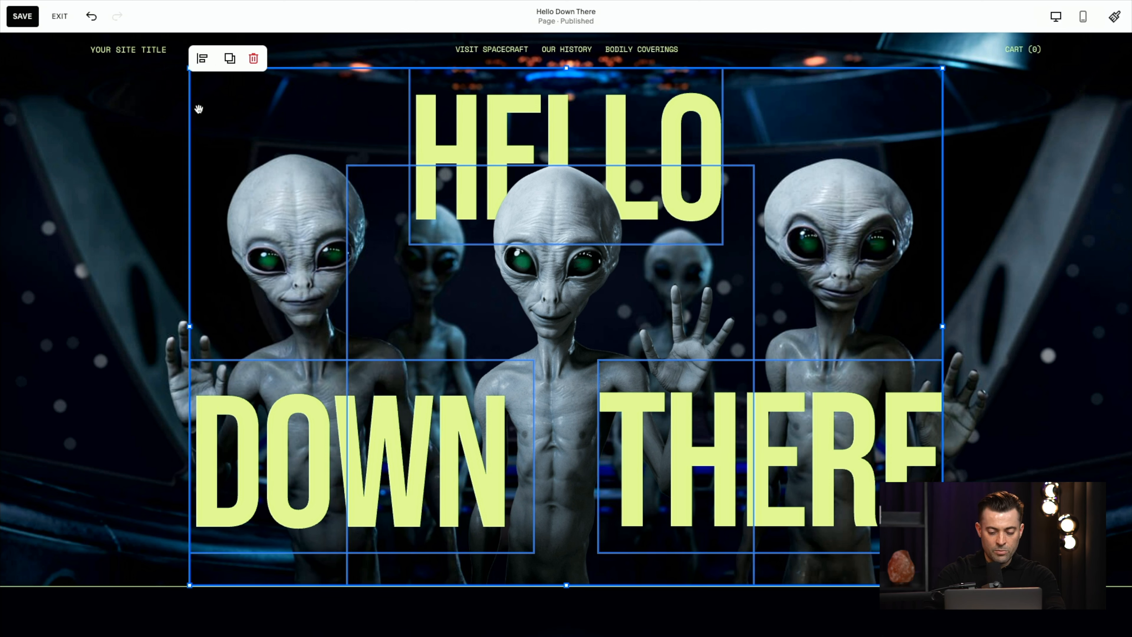
pyautogui.scroll(-5, 200, 110)
pyautogui.moveTo(976, 150); pyautogui.dragTo(963, 623)
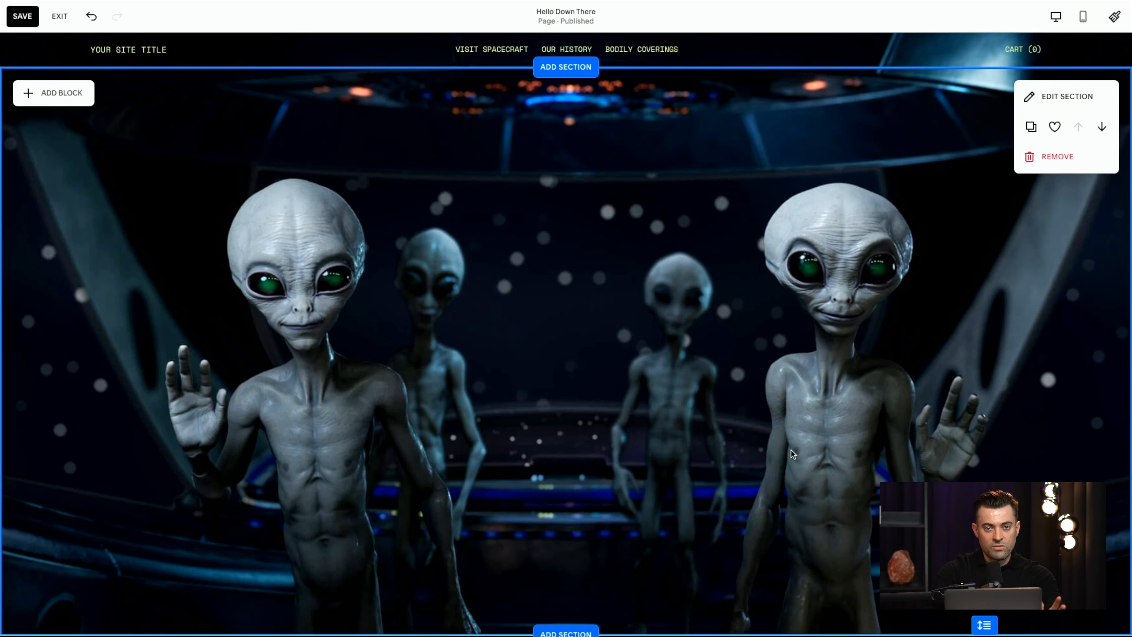
pyautogui.moveTo(988, 619); pyautogui.dragTo(968, 629)
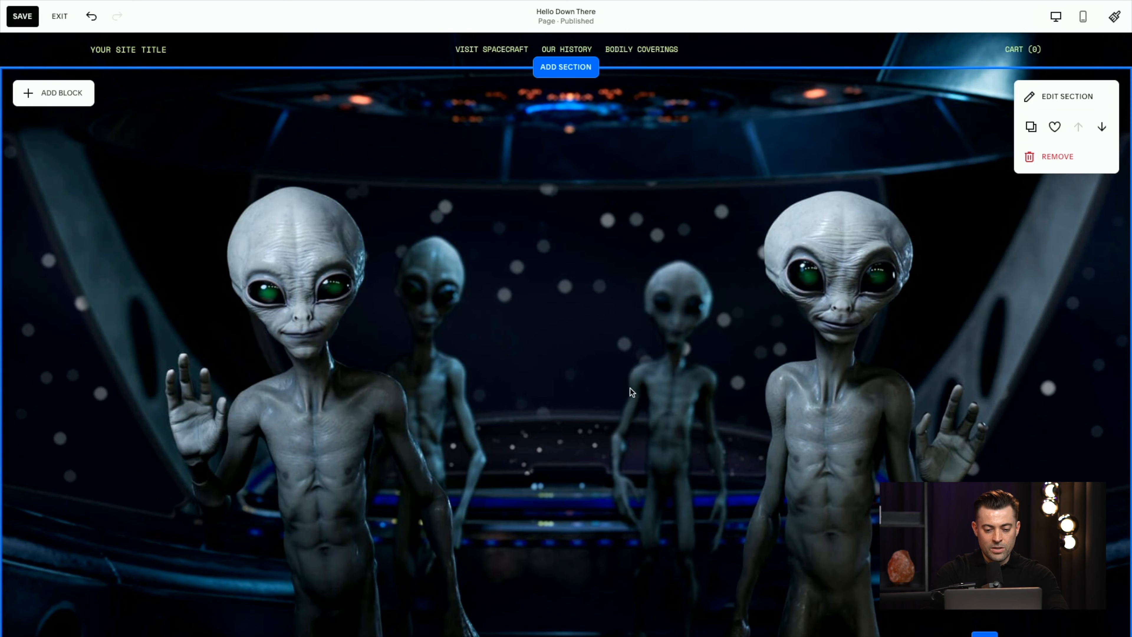
pyautogui.press('super+z')
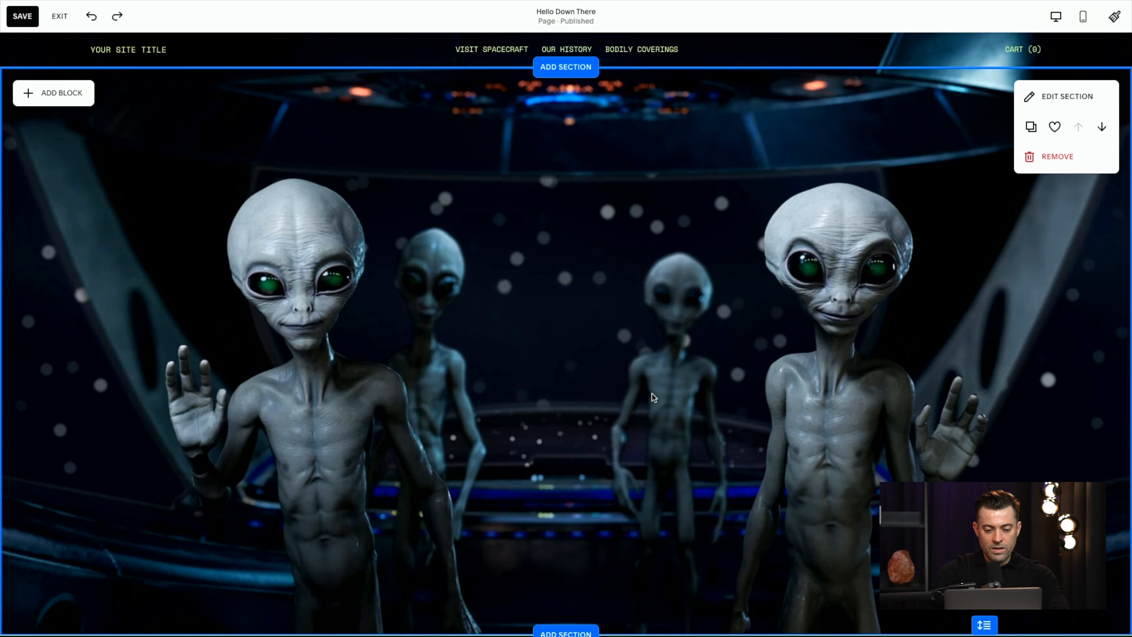
pyautogui.click(91, 18)
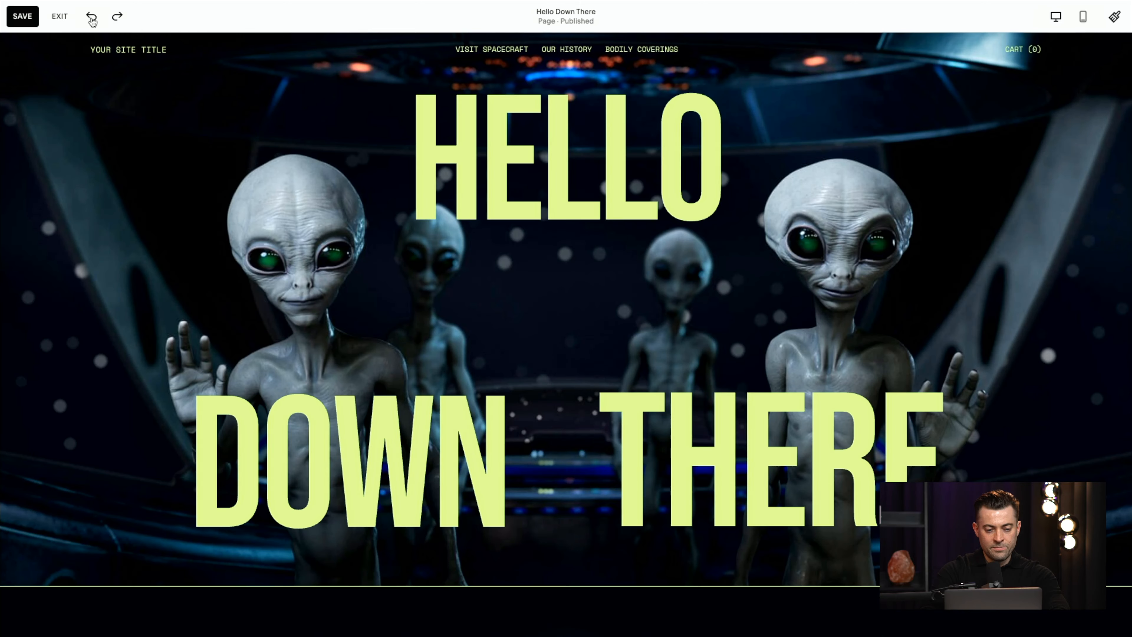
# Step: Move the centre alien image to the right so its head overlaps the last letters of HELLO
pyautogui.moveTo(546, 279); pyautogui.dragTo(642, 263)
# Step: Try other positions for the alien image and a larger THERE text block, and undo these changes
pyautogui.moveTo(735, 284); pyautogui.dragTo(642, 273)
pyautogui.moveTo(718, 456); pyautogui.dragTo(829, 446)
pyautogui.click(944, 308)
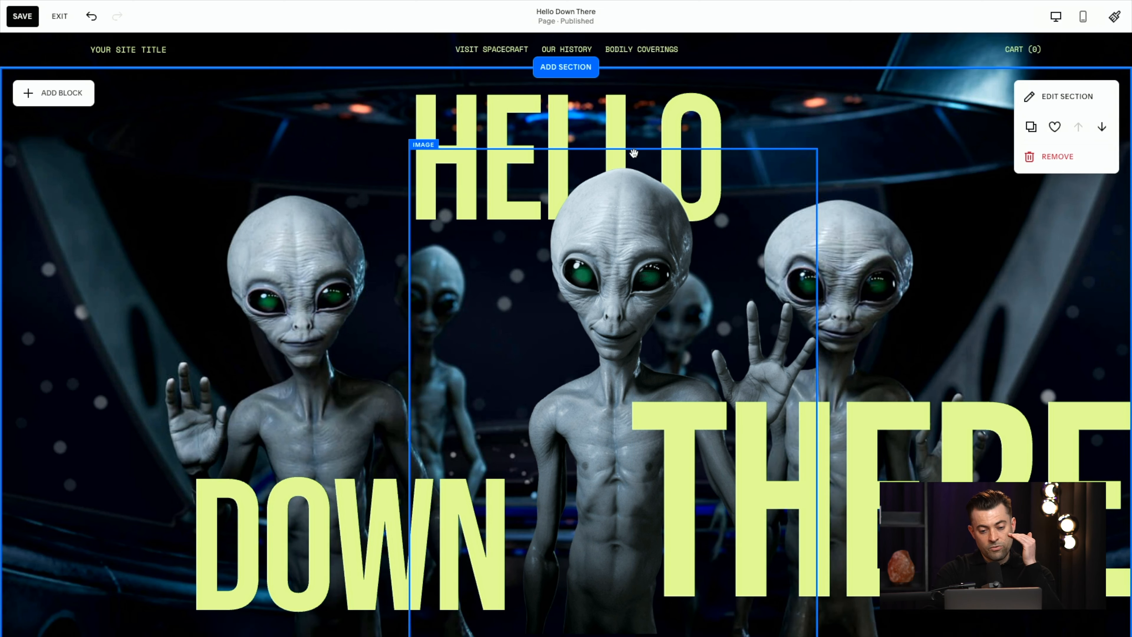
pyautogui.moveTo(626, 240); pyautogui.dragTo(560, 277)
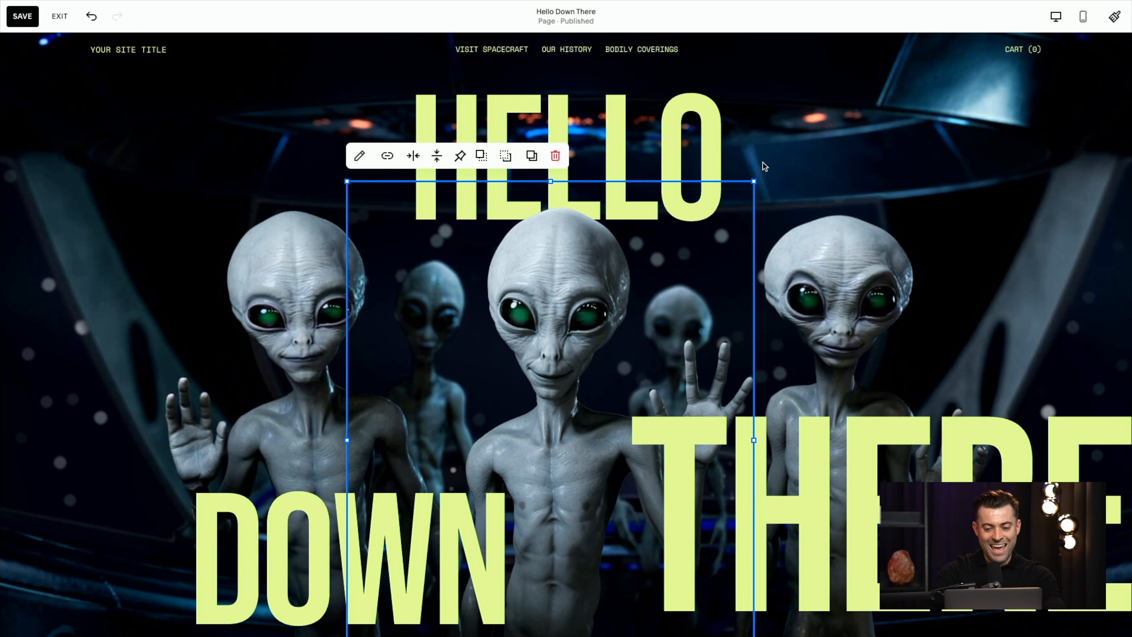
pyautogui.click(88, 18)
pyautogui.click(88, 18)
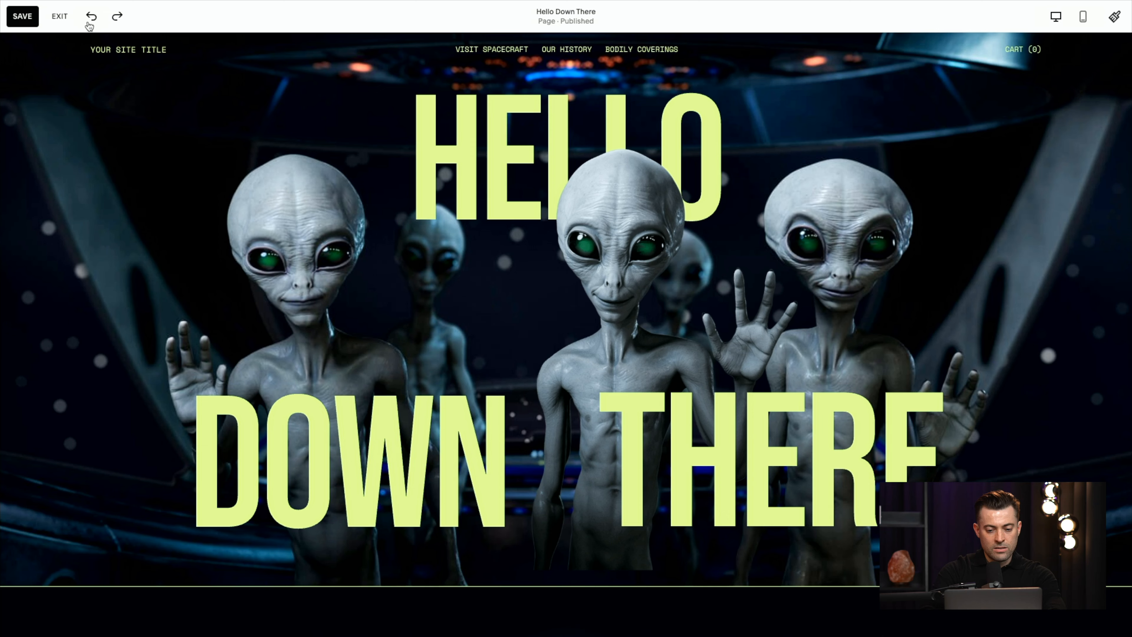
pyautogui.click(88, 18)
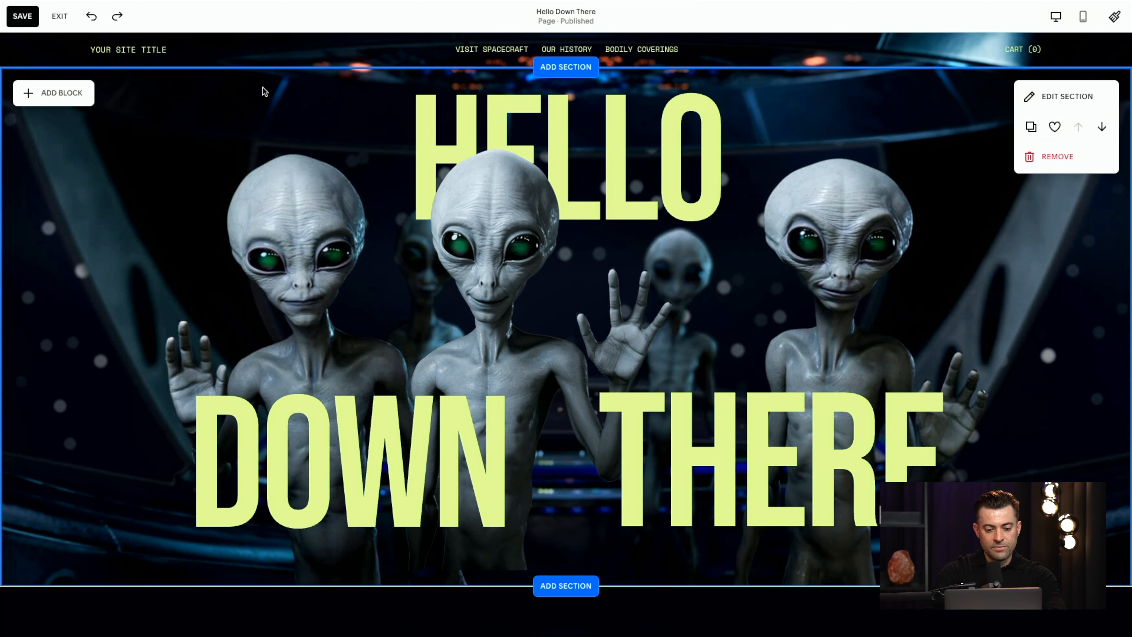
pyautogui.click(91, 16)
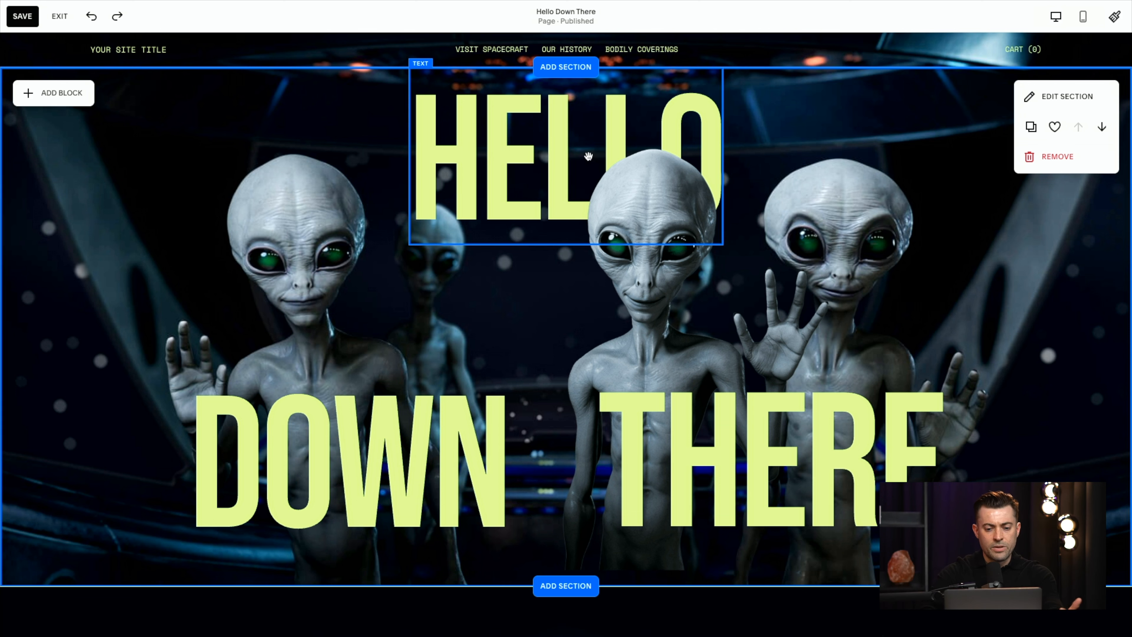
# Step: Add a blank section between the alien section and the section with the Earth image
pyautogui.scroll(-6, 623, 312)
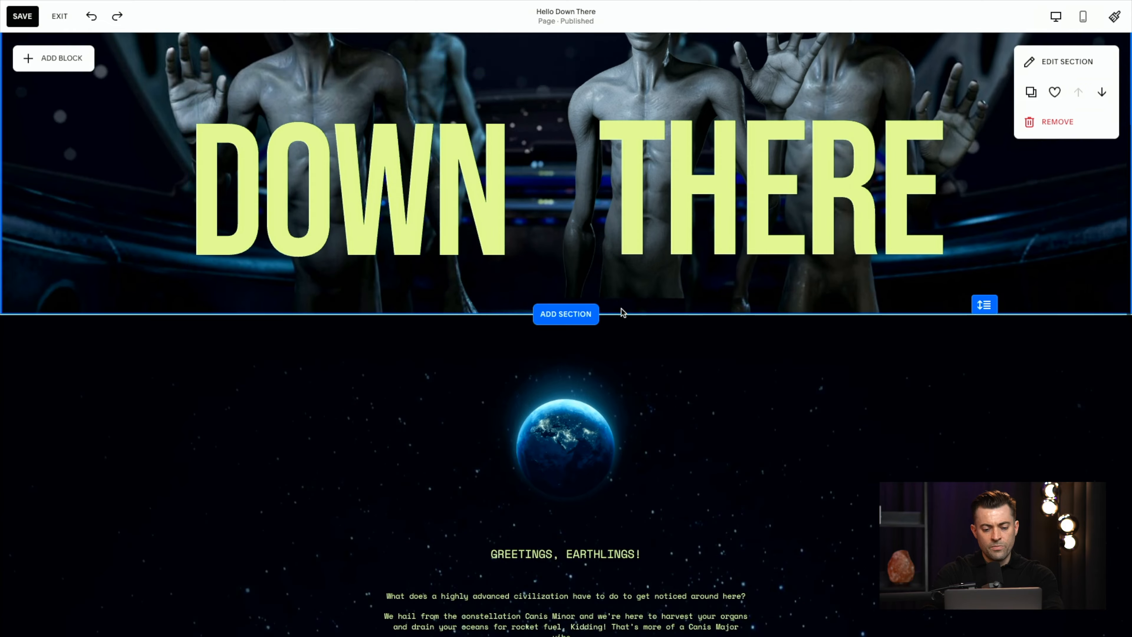
pyautogui.click(567, 313)
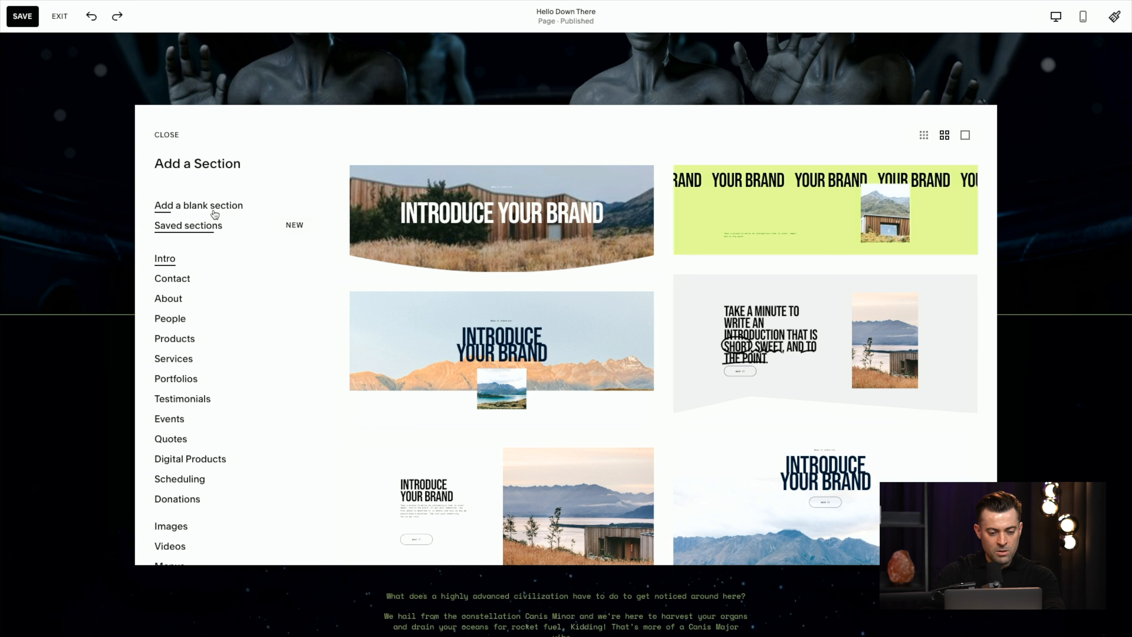
pyautogui.click(466, 308)
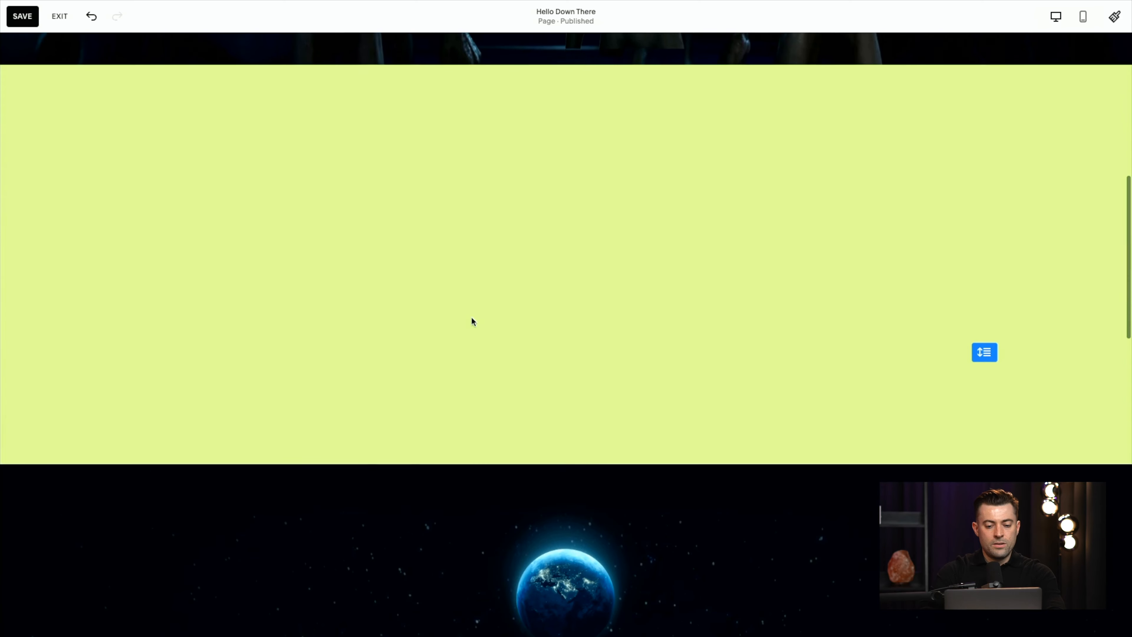
# Step: Set the blank section's background to the blue tunnel picture, found by searching the free stock images for "spaceship"
pyautogui.moveTo(749, 249)
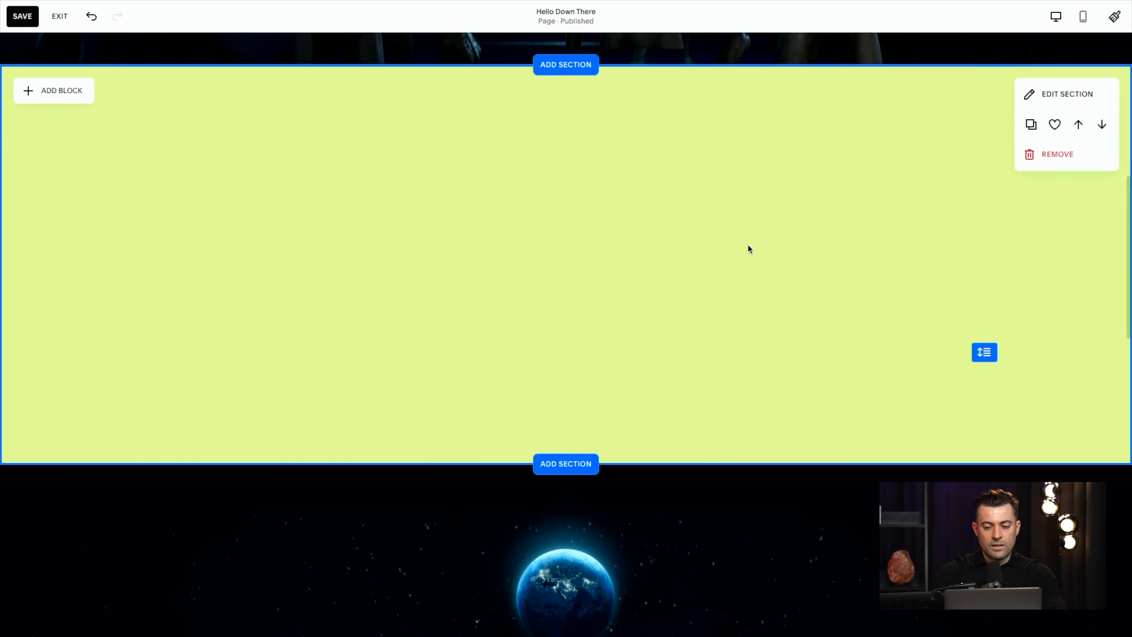
pyautogui.click(1052, 107)
pyautogui.click(1015, 128)
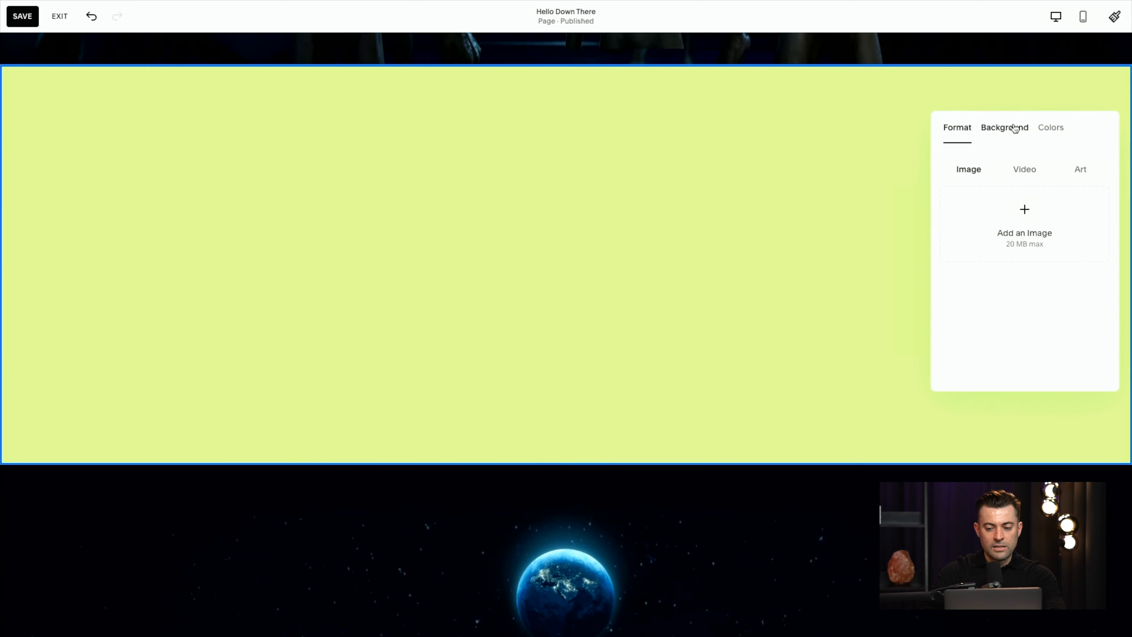
pyautogui.click(1023, 214)
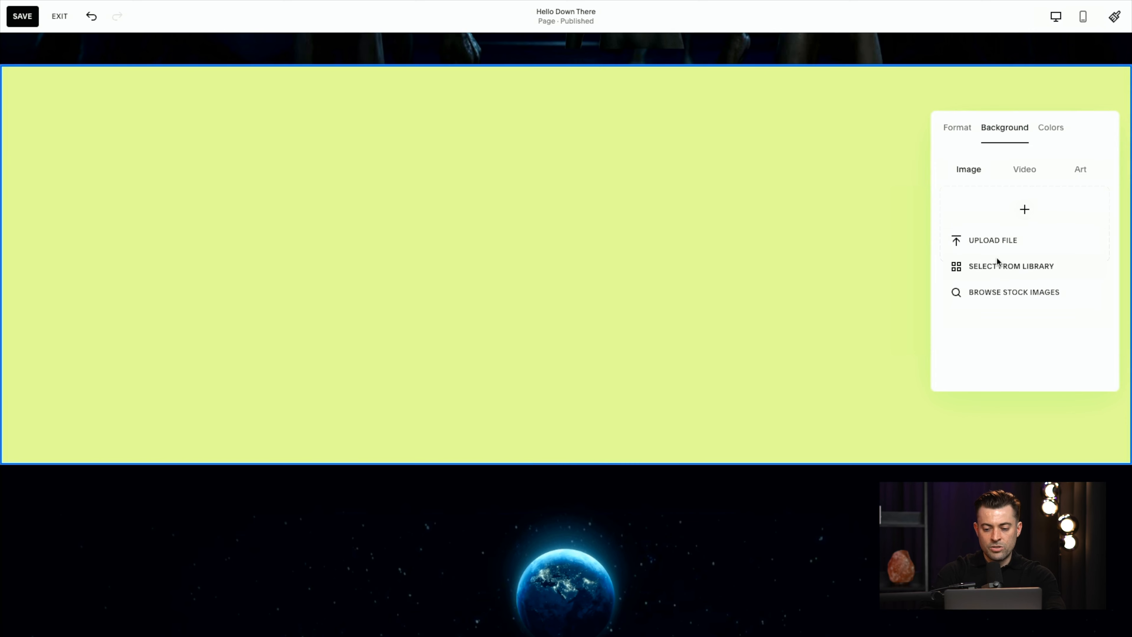
pyautogui.click(991, 291)
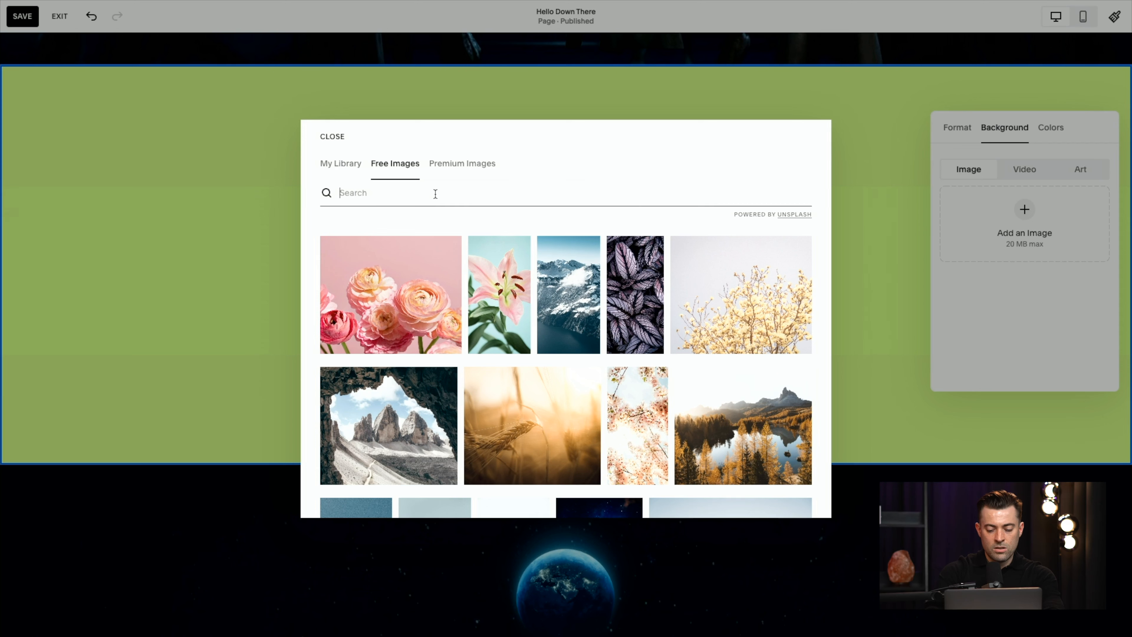
pyautogui.write('spaceship')
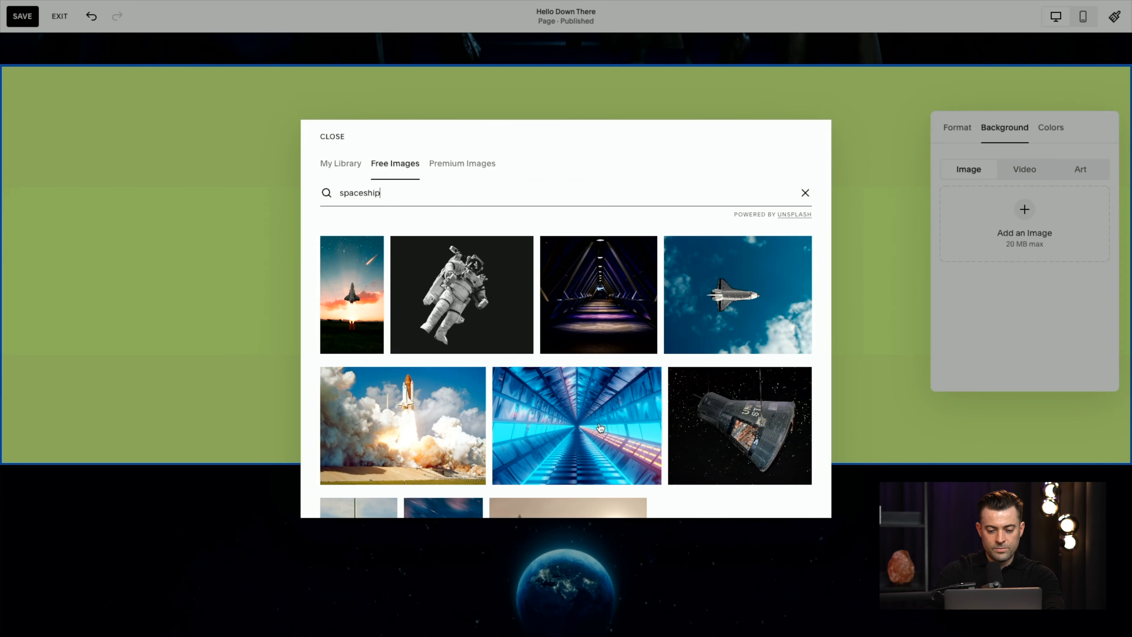
pyautogui.click(601, 427)
pyautogui.click(695, 352)
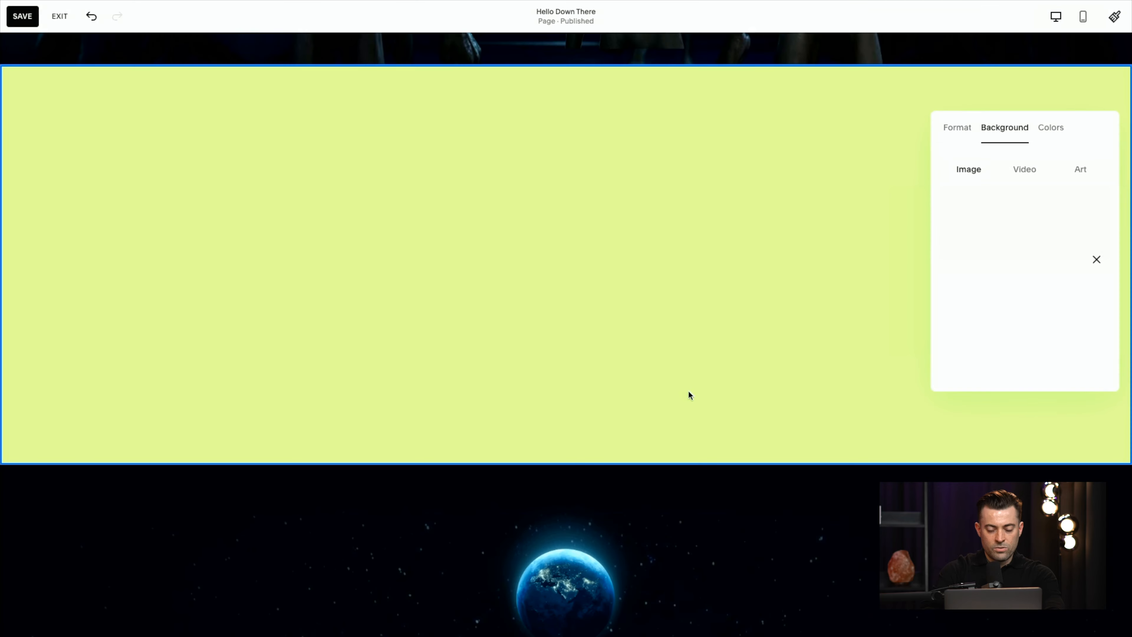
pyautogui.click(747, 212)
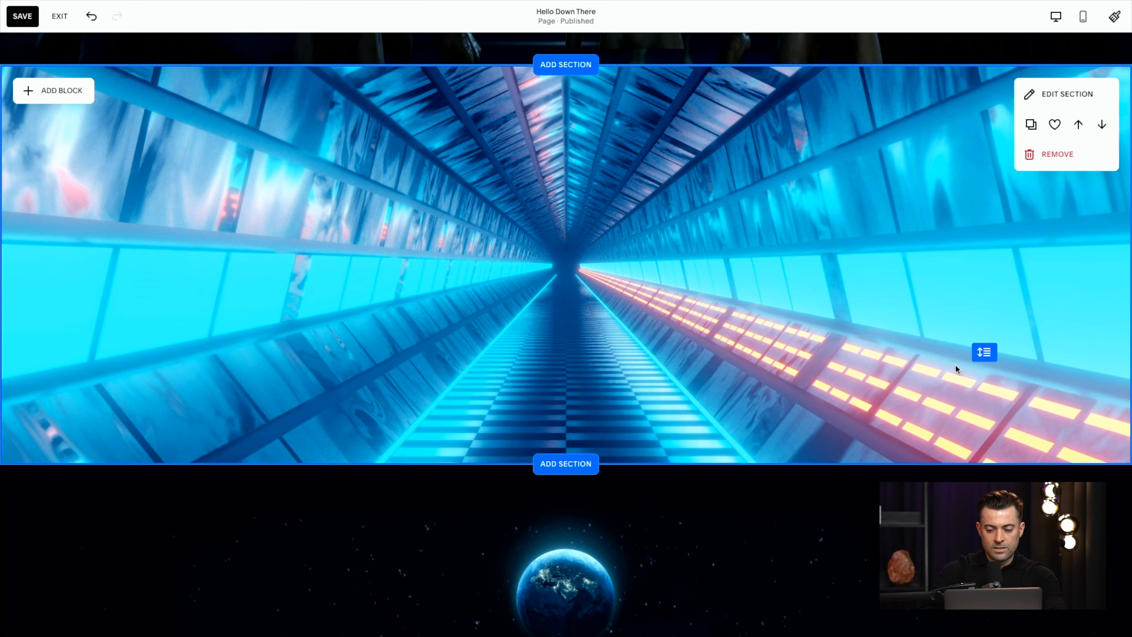
# Step: Copy the waving alien image from the first section and paste it into the blue tunnel section
pyautogui.scroll(10, 872, 319)
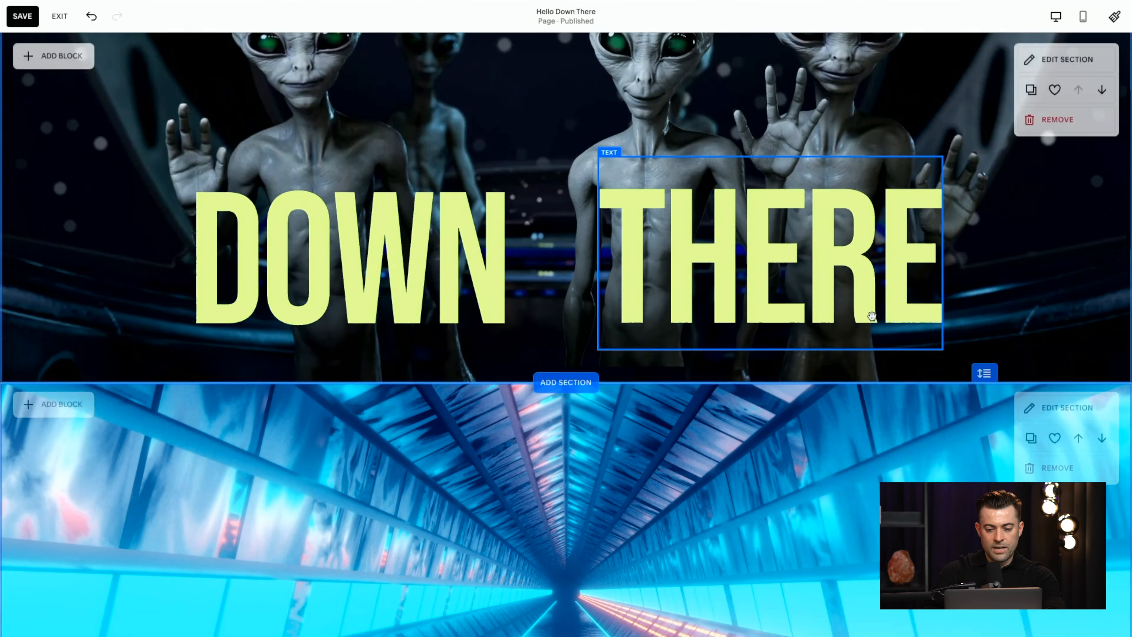
pyautogui.scroll(-10, 859, 345)
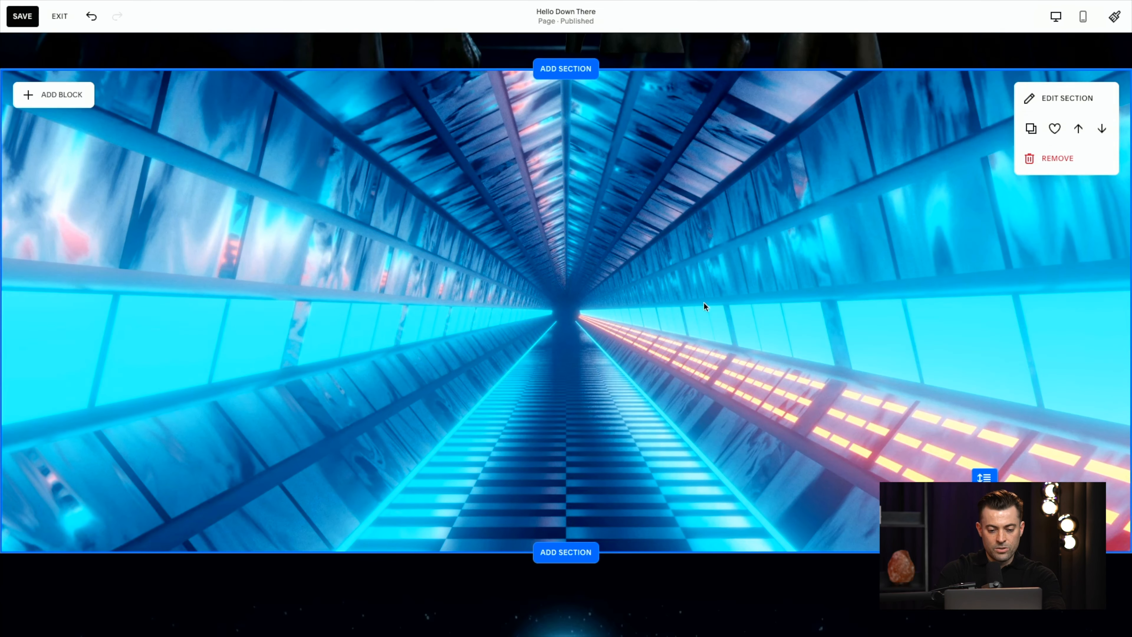
pyautogui.scroll(10, 703, 302)
pyautogui.click(657, 233)
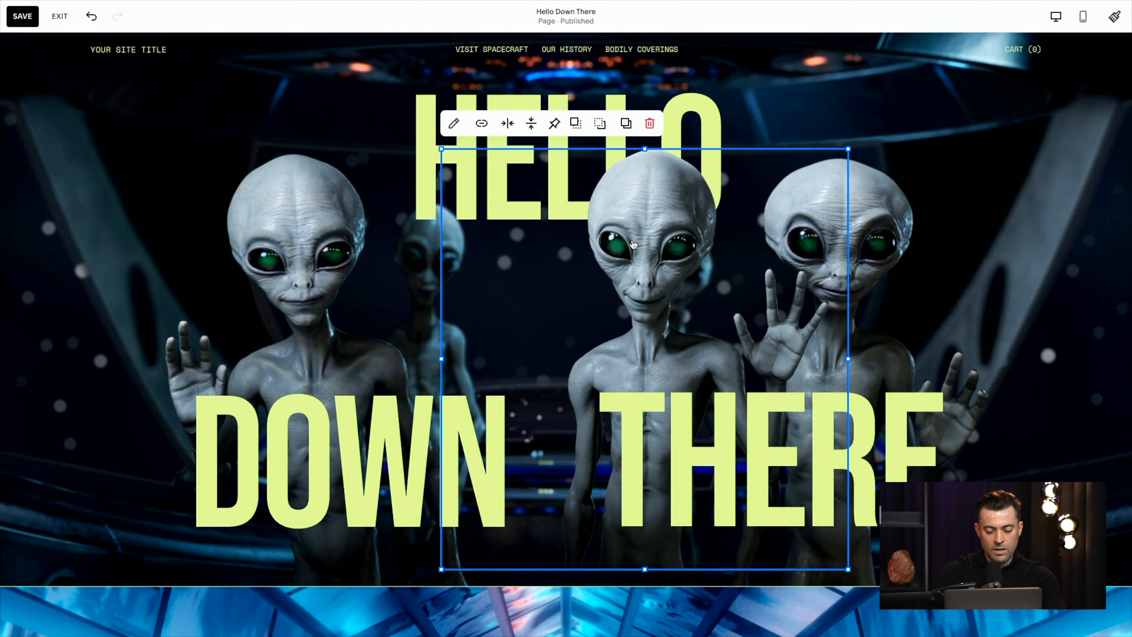
pyautogui.scroll(-10, 633, 244)
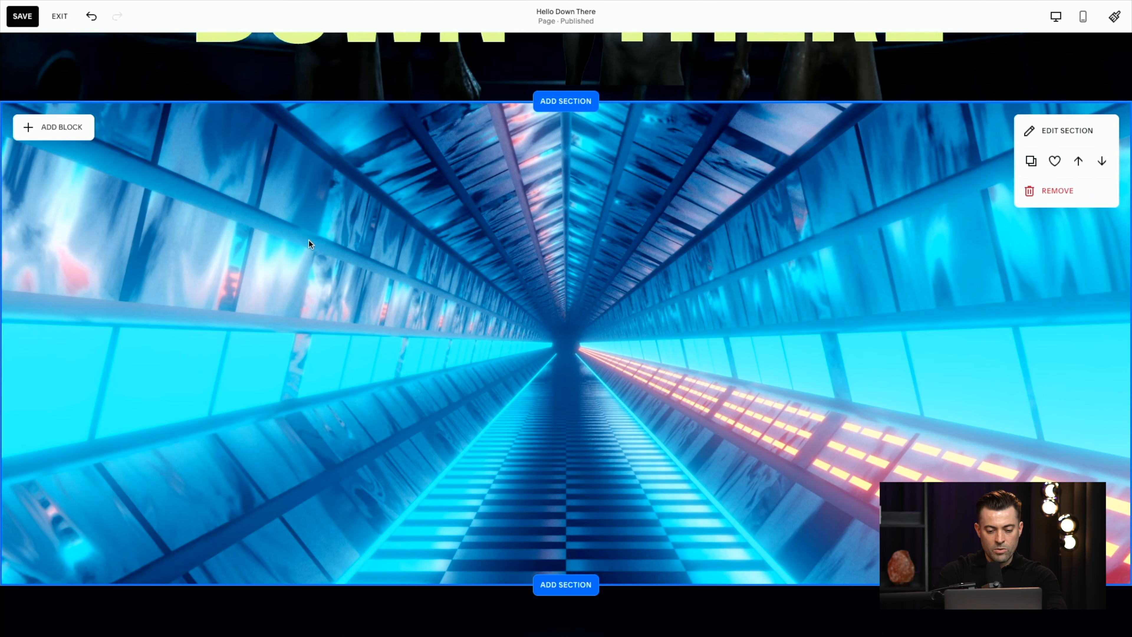
pyautogui.hotkey('ctrl', 'v')
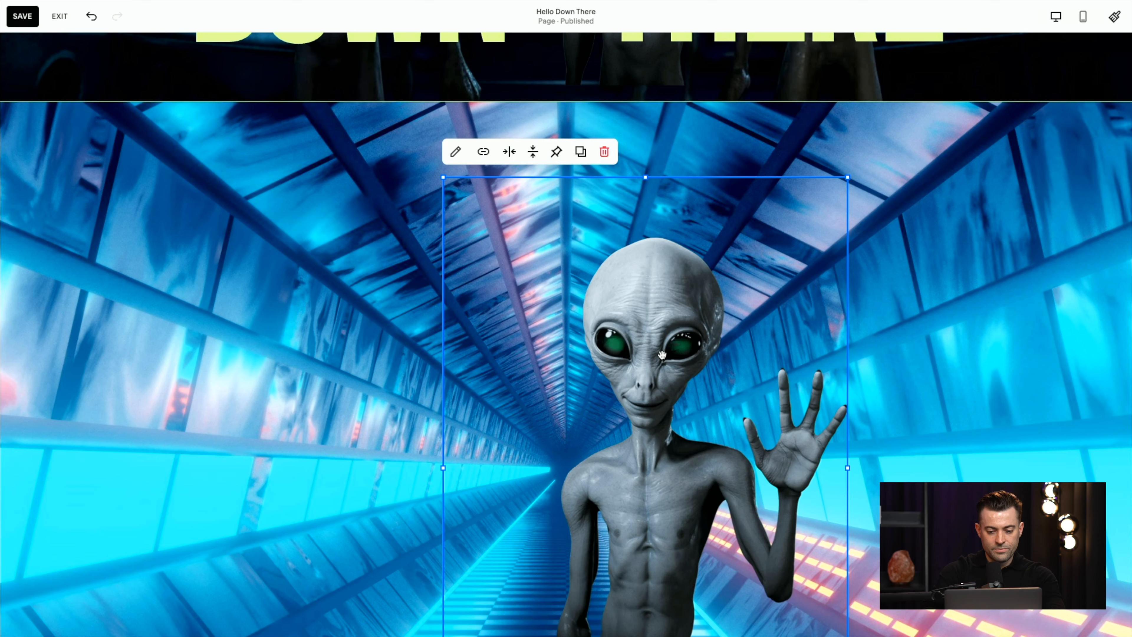
# Step: Centre the pasted alien image in the tunnel section and resize its frame to be shorter and slightly wider
pyautogui.scroll(-2, 662, 355)
pyautogui.moveTo(659, 354); pyautogui.dragTo(564, 356)
pyautogui.scroll(-2, 564, 358)
pyautogui.moveTo(551, 565); pyautogui.dragTo(552, 433)
pyautogui.scroll(2, 580, 349)
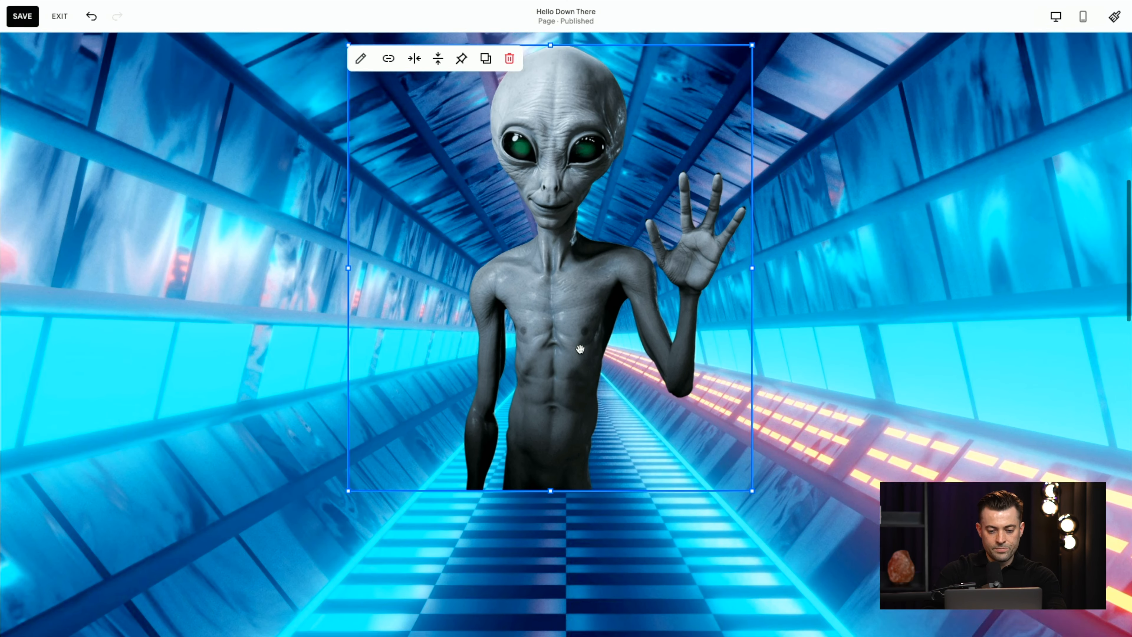
pyautogui.scroll(1, 580, 349)
pyautogui.moveTo(753, 301); pyautogui.dragTo(795, 304)
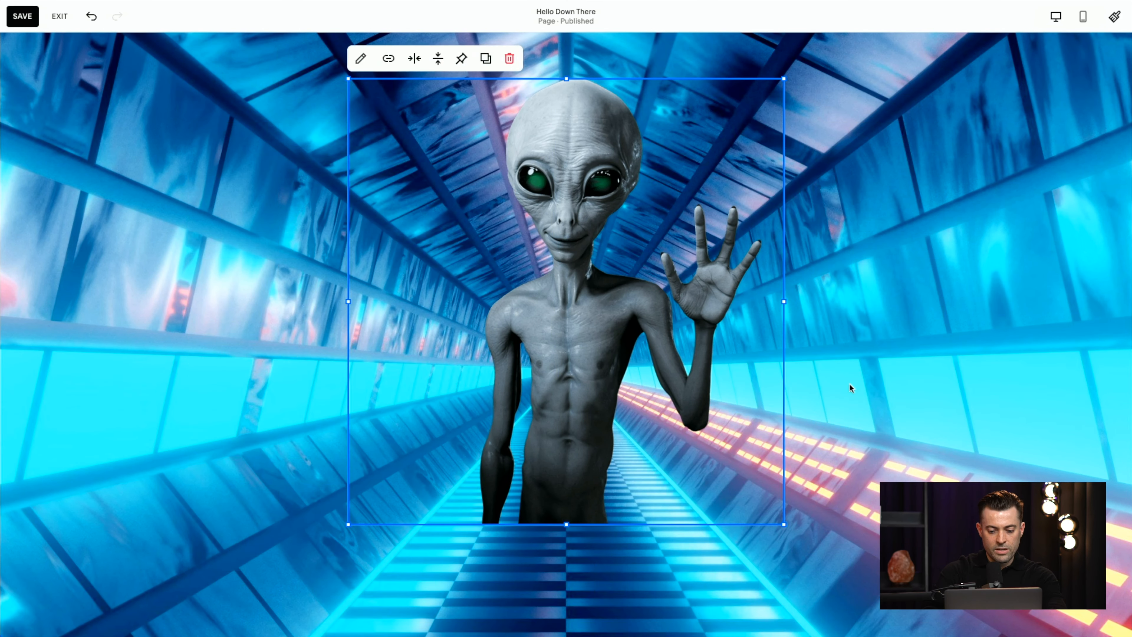
# Step: Reduce the tunnel section's height so it ends a little below the alien image
pyautogui.click(850, 386)
pyautogui.scroll(-4, 849, 388)
pyautogui.moveTo(984, 537); pyautogui.dragTo(984, 400)
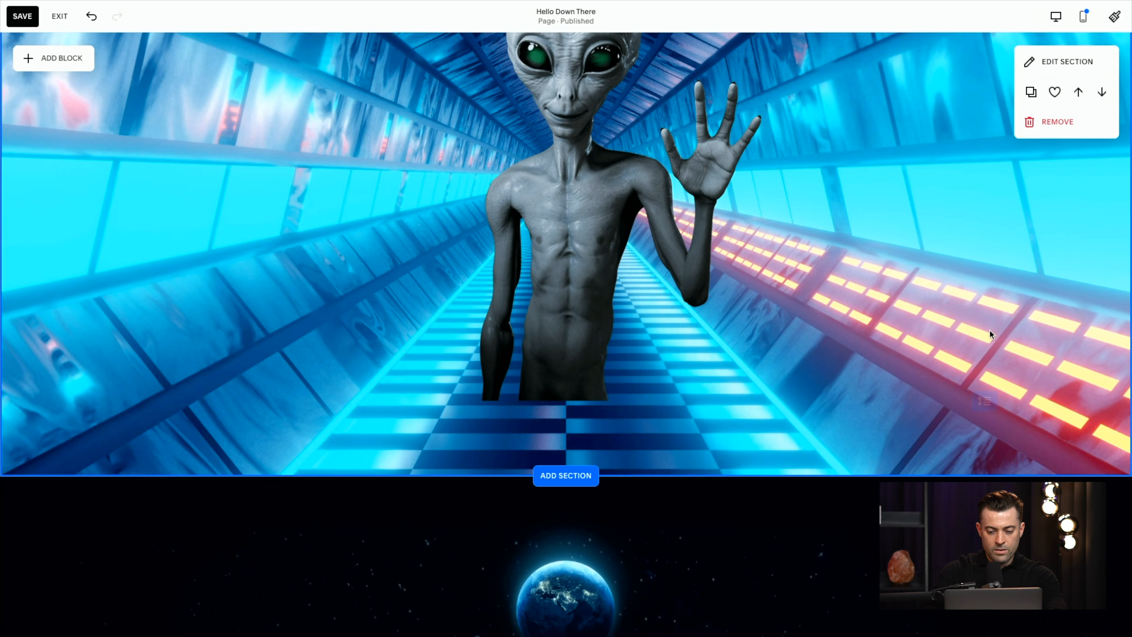
# Step: Turn off Fill Screen for the blue tunnel section and move the alien image down about two grid rows
pyautogui.scroll(6, 1010, 317)
pyautogui.scroll(7, 1010, 316)
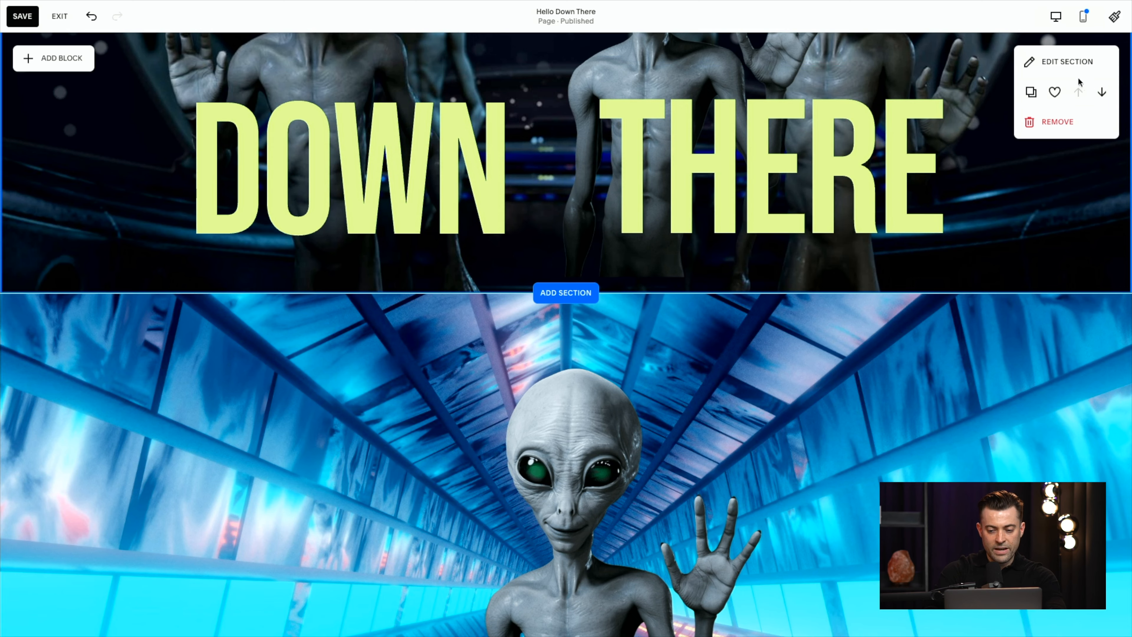
pyautogui.click(1068, 61)
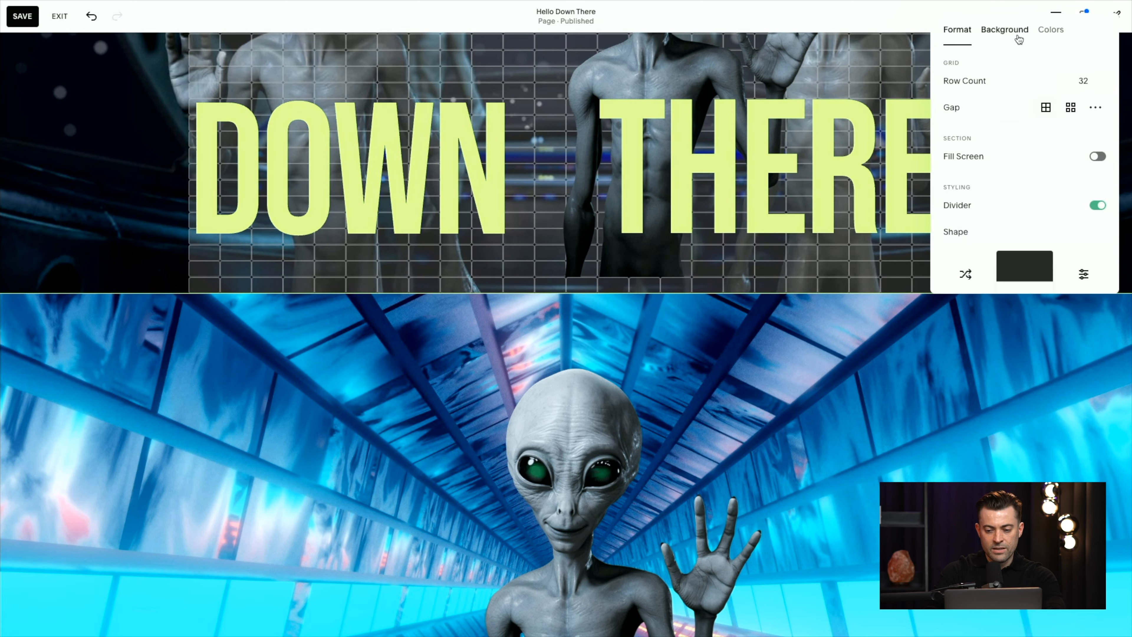
pyautogui.click(698, 366)
pyautogui.scroll(-4, 698, 366)
pyautogui.click(1061, 176)
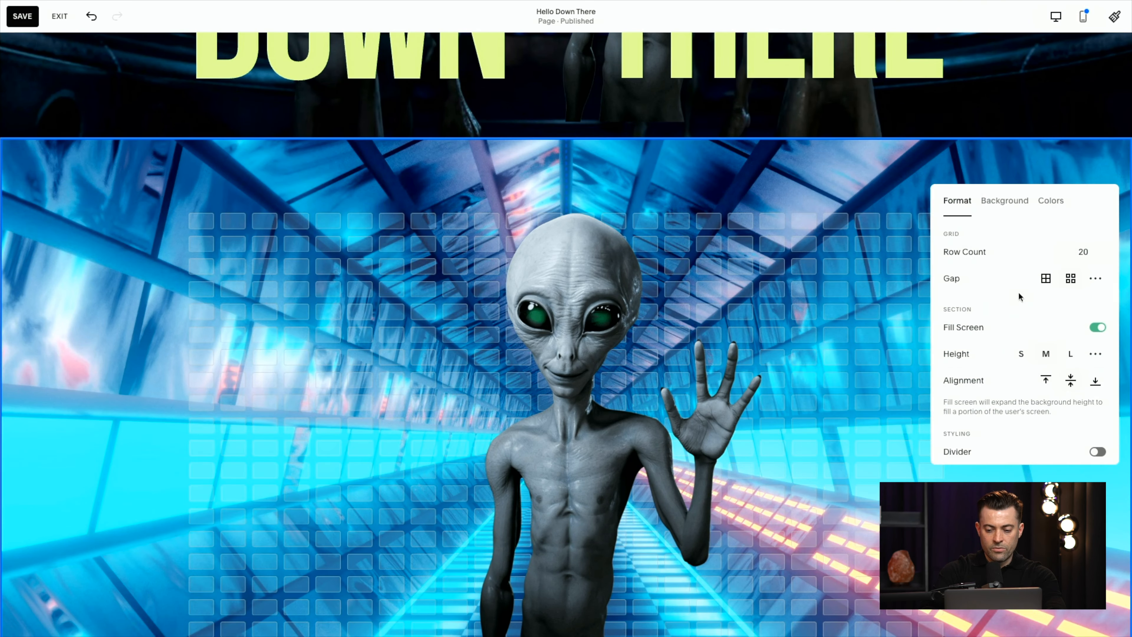
pyautogui.click(1097, 327)
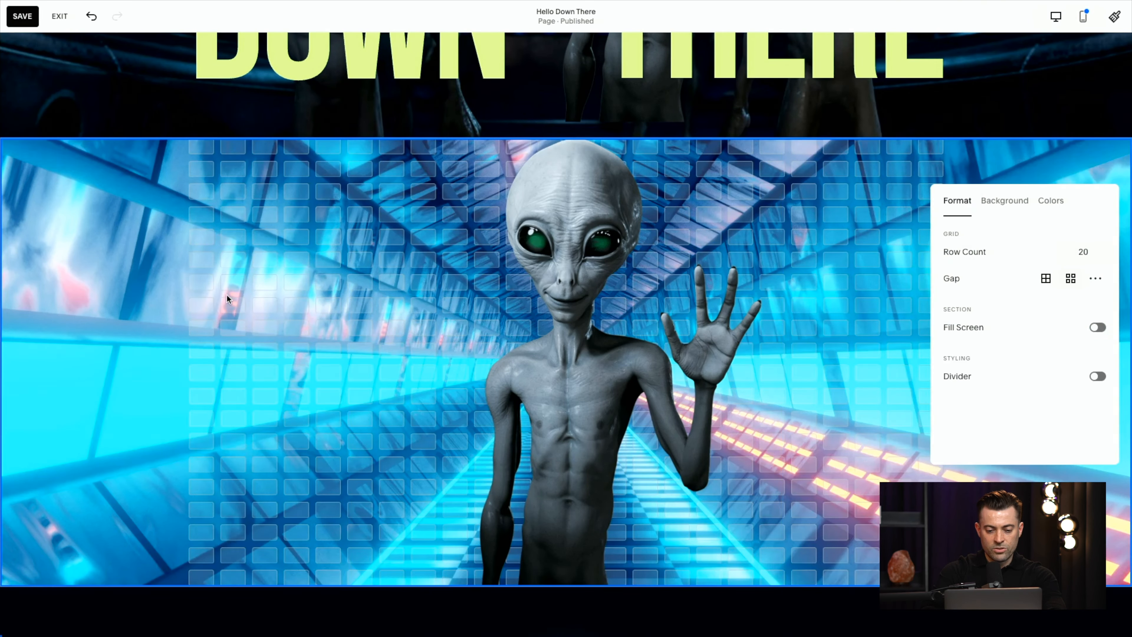
pyautogui.click(230, 299)
pyautogui.moveTo(578, 290); pyautogui.dragTo(580, 334)
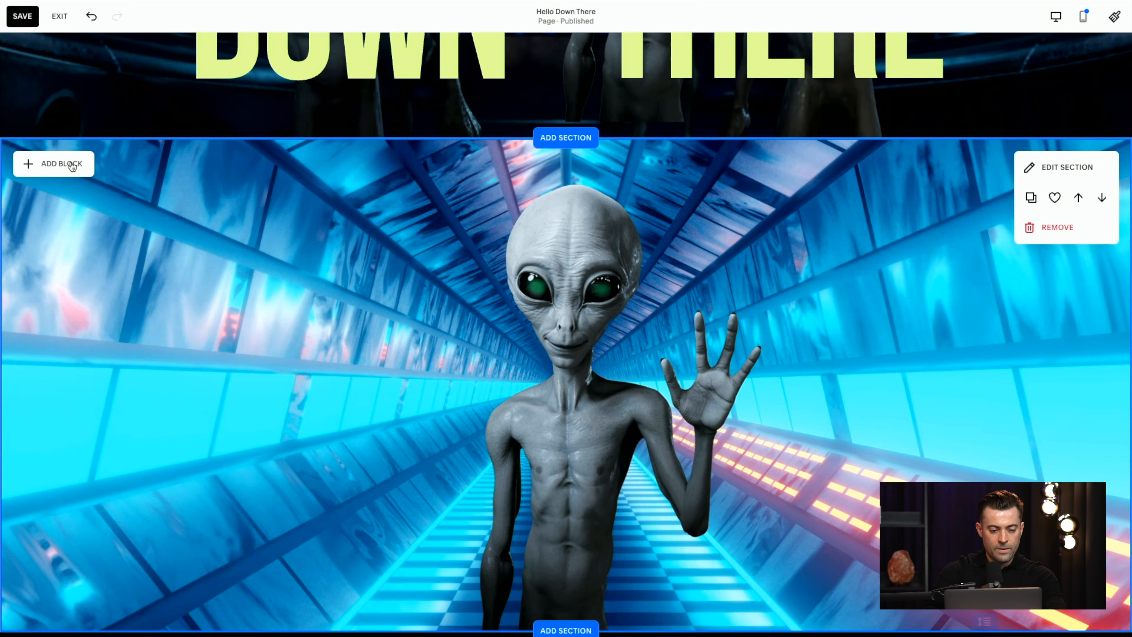
# Step: Add a text block to the tunnel section, place it centred at the top of the alien's head and enter "Hello"
pyautogui.click(72, 166)
pyautogui.click(78, 245)
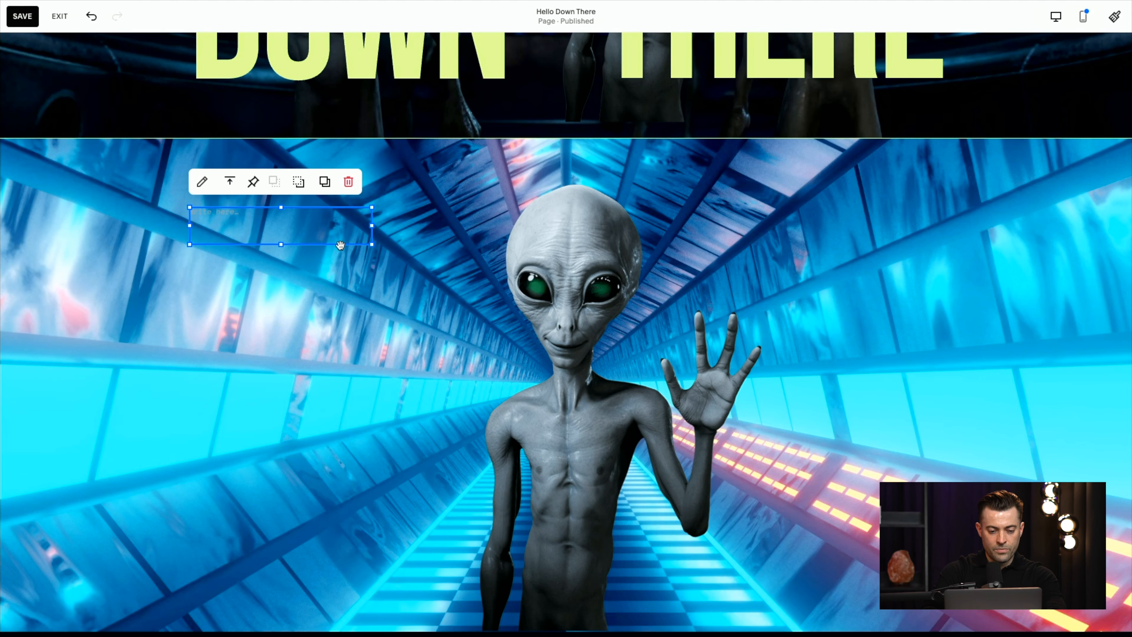
pyautogui.click(620, 228)
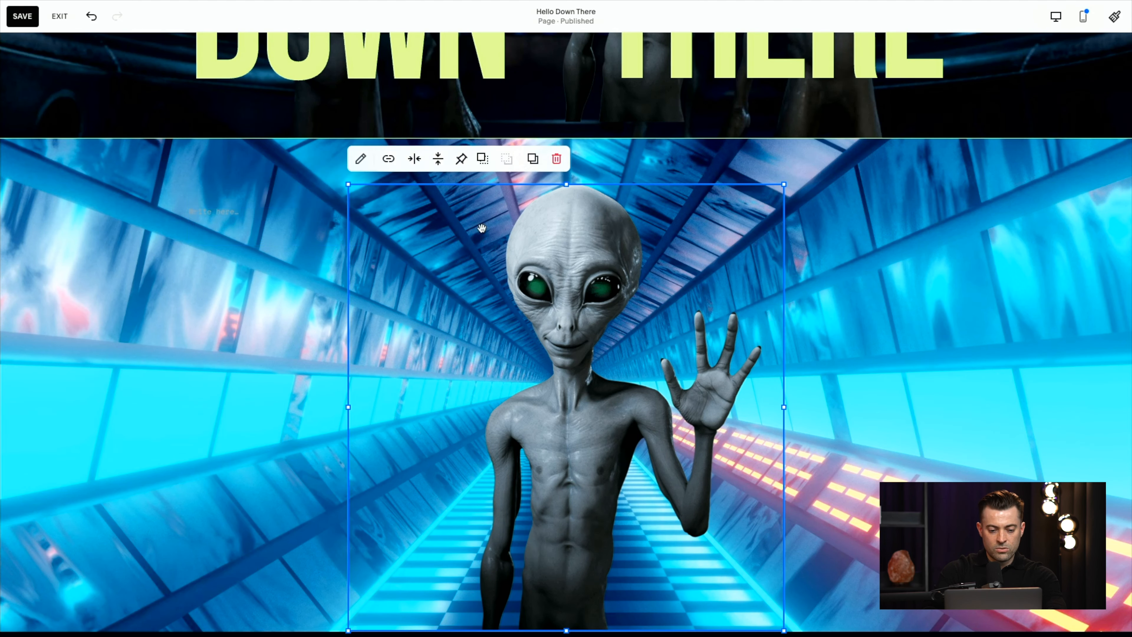
pyautogui.moveTo(299, 227); pyautogui.dragTo(576, 195)
pyautogui.click(504, 168)
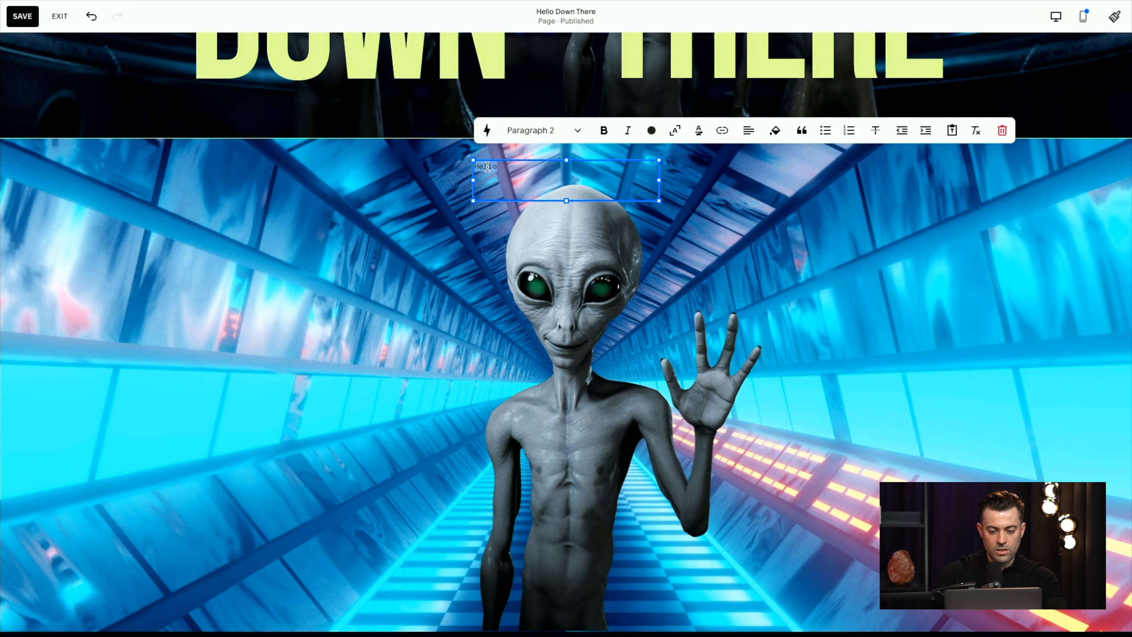
# Step: Format "Hello" as scaled Heading 1 text and widen its block on both sides until it spans well beyond the alien
pyautogui.click(555, 134)
pyautogui.click(547, 172)
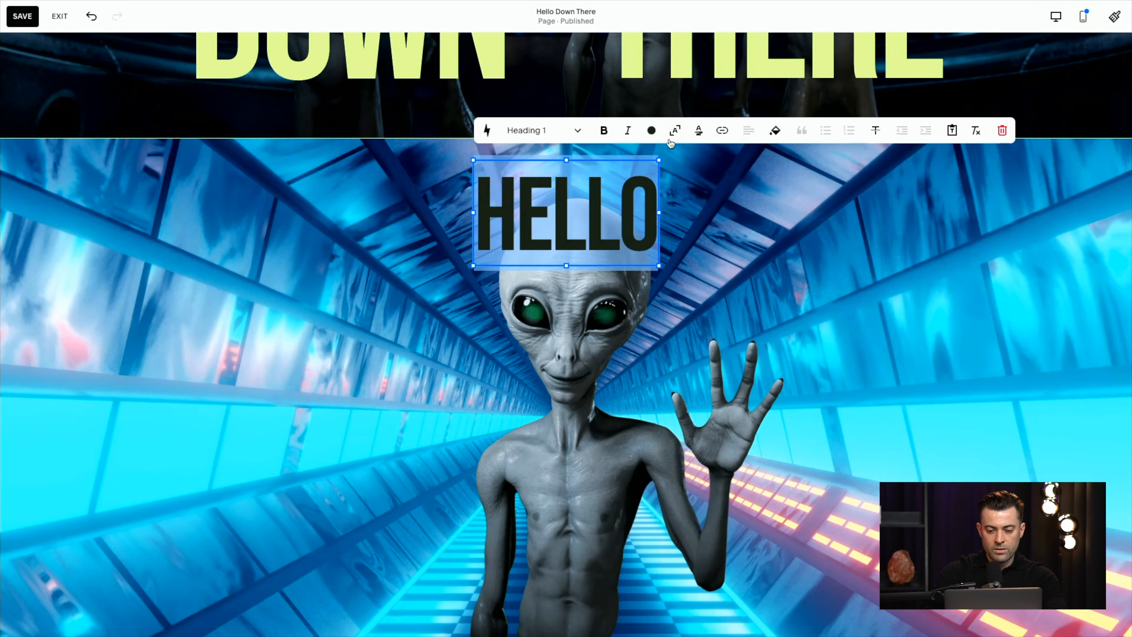
pyautogui.moveTo(469, 218); pyautogui.dragTo(246, 219)
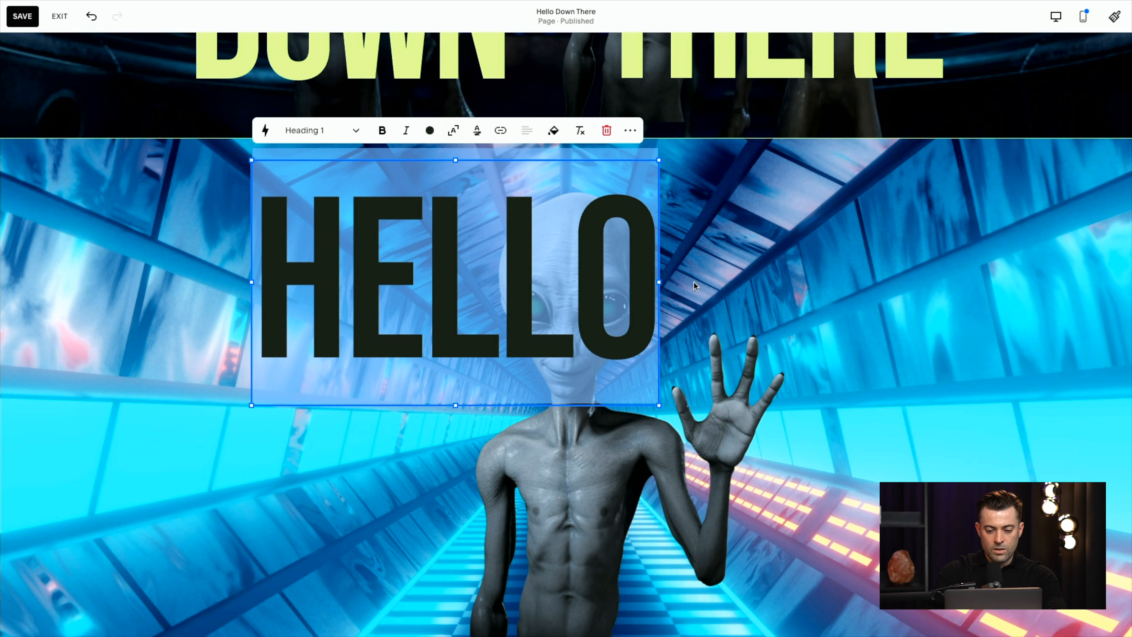
pyautogui.moveTo(659, 279); pyautogui.dragTo(880, 295)
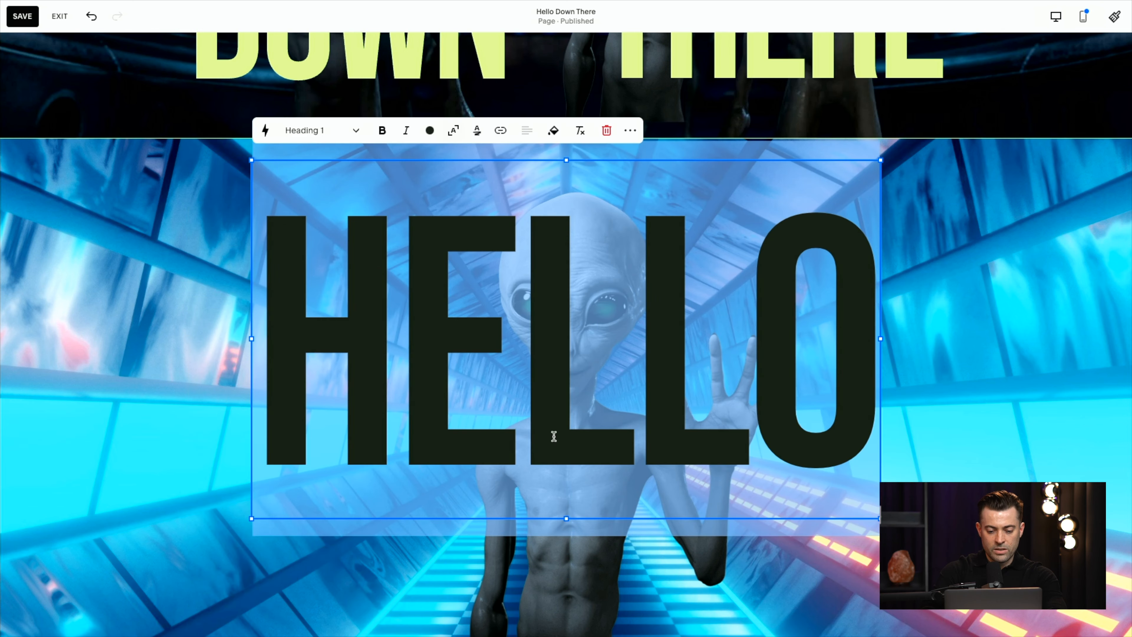
# Step: Colour the HELLO heading with the lime green swatch from the palette
pyautogui.click(555, 511)
pyautogui.click(431, 131)
pyautogui.click(431, 198)
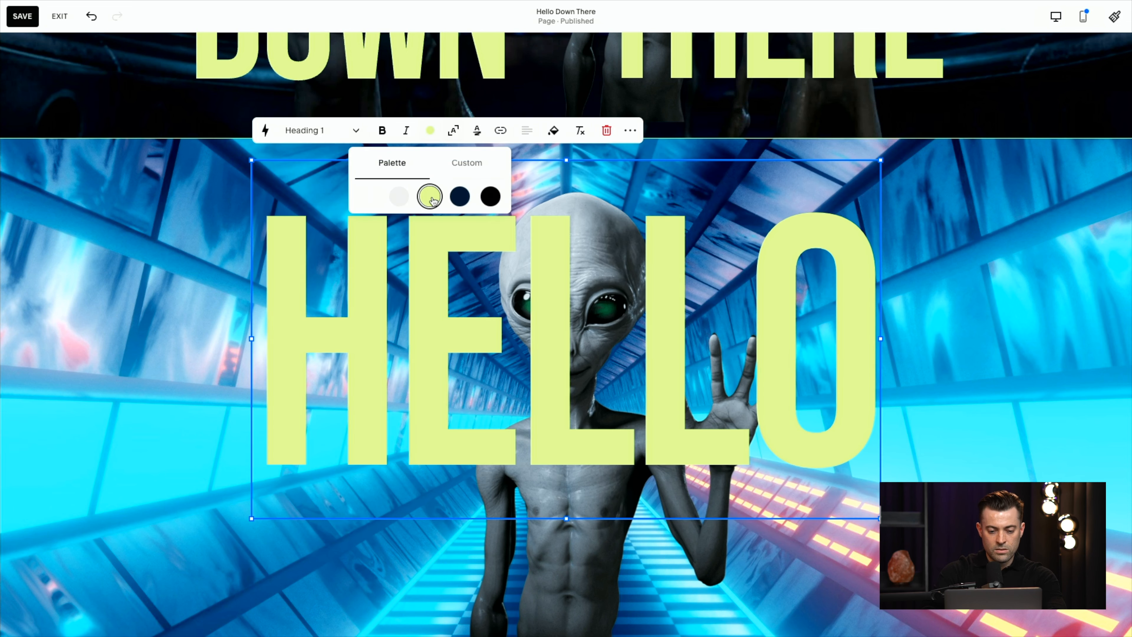
pyautogui.click(973, 309)
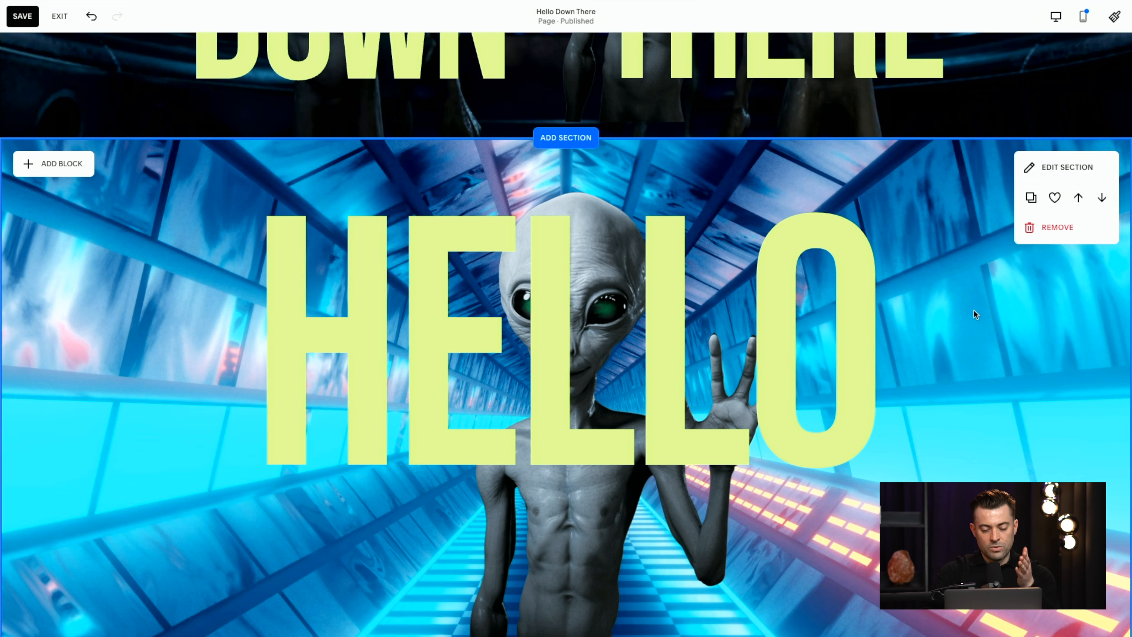
# Step: Send the HELLO heading backward so the alien stands in front of it
pyautogui.click(718, 359)
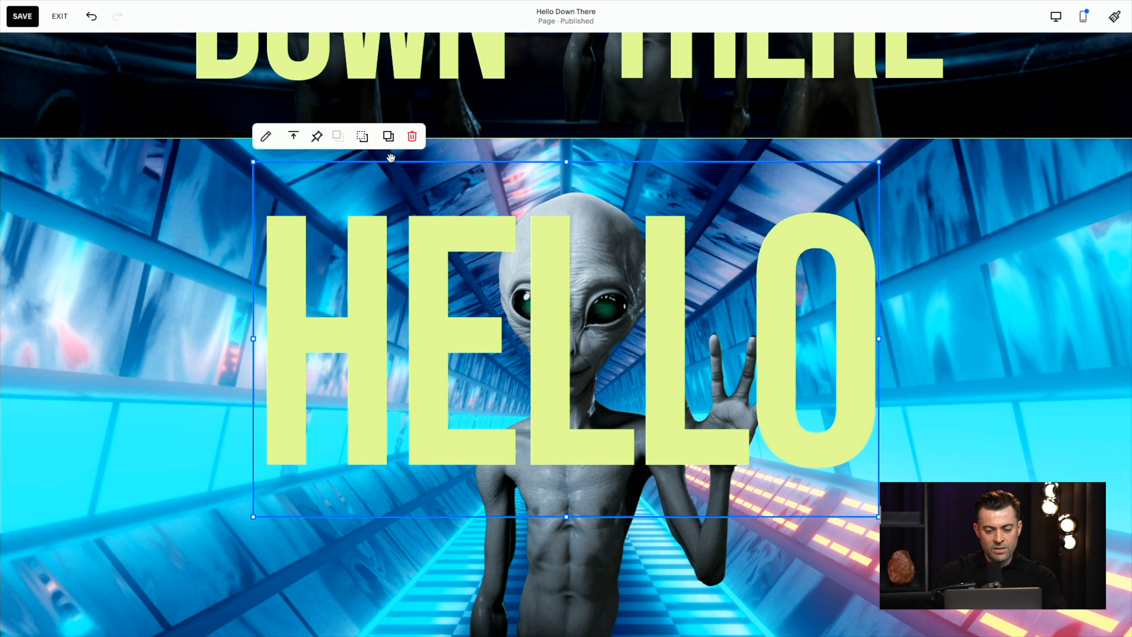
pyautogui.click(362, 137)
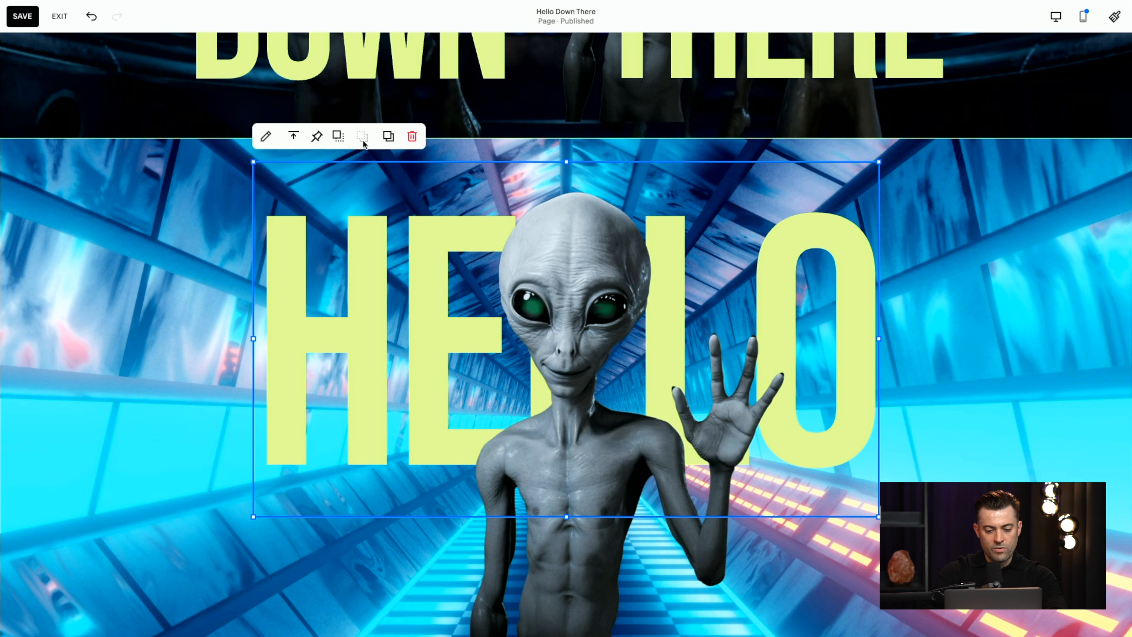
pyautogui.moveTo(880, 340); pyautogui.dragTo(888, 338)
pyautogui.click(1013, 377)
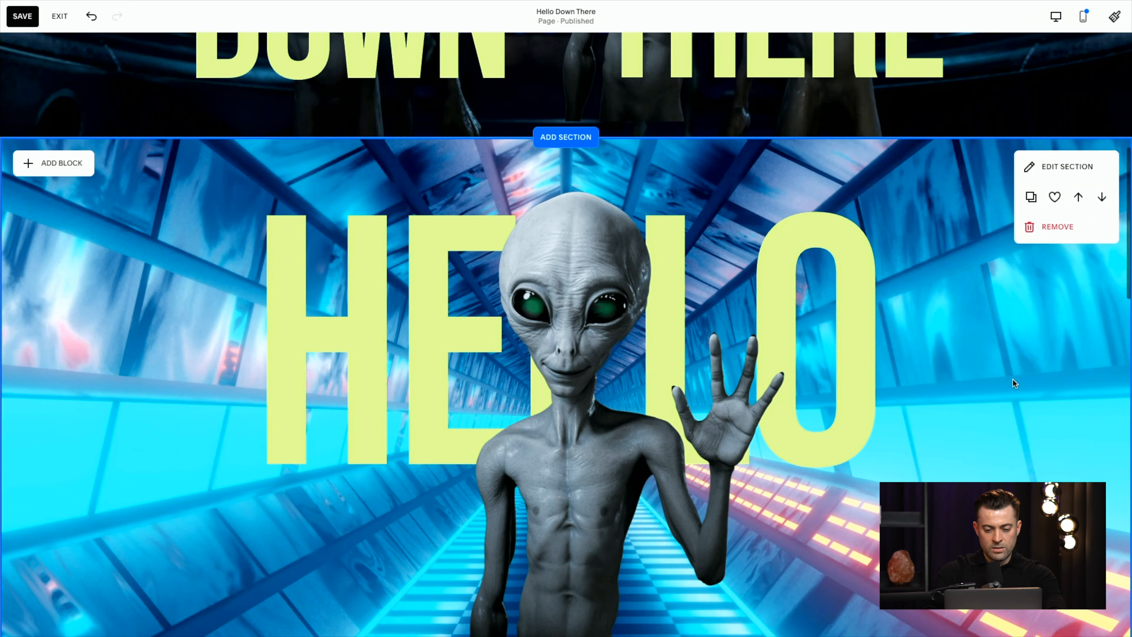
# Step: Add a second text block beside the alien's lower body, below HELLO, and enter "Up there"
pyautogui.scroll(-3, 1015, 383)
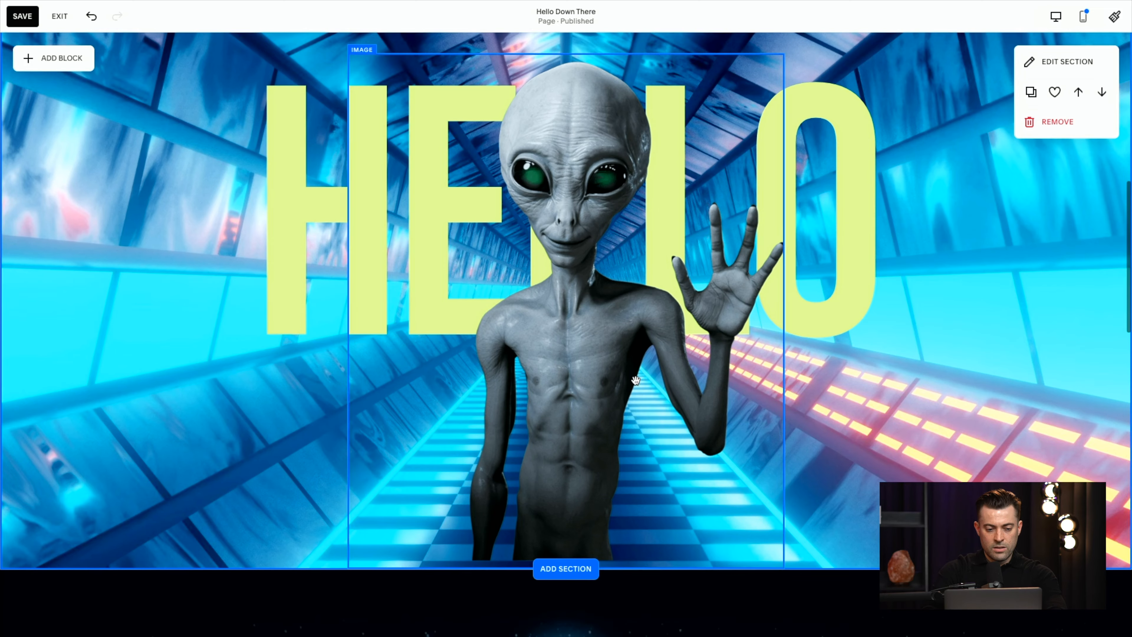
pyautogui.click(68, 60)
pyautogui.click(63, 175)
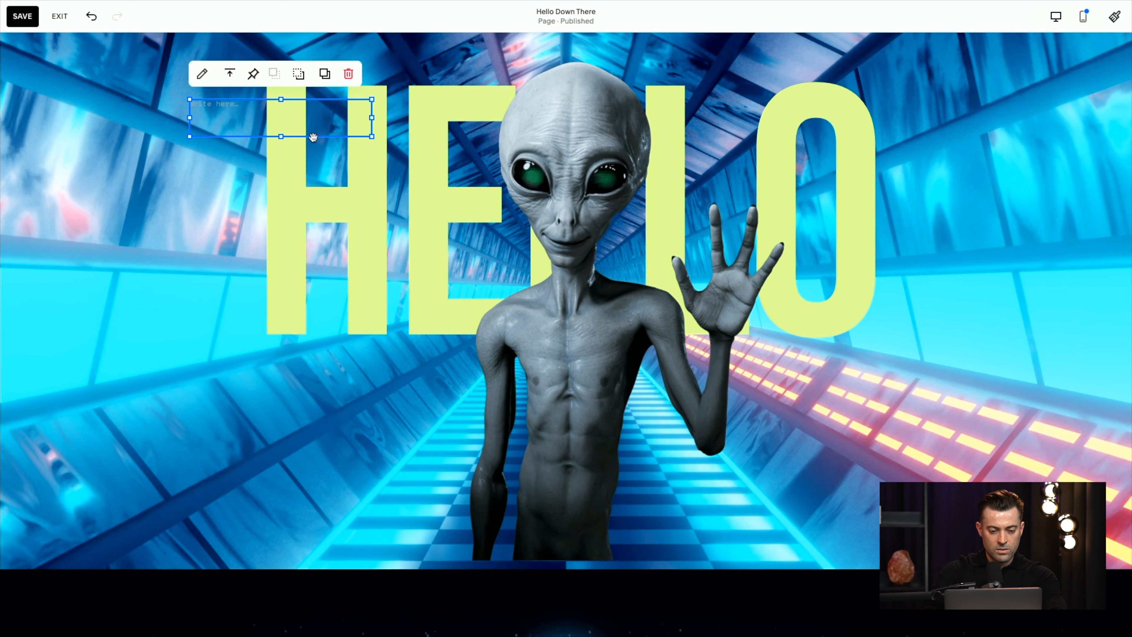
pyautogui.moveTo(313, 138); pyautogui.dragTo(339, 456)
pyautogui.click(227, 449)
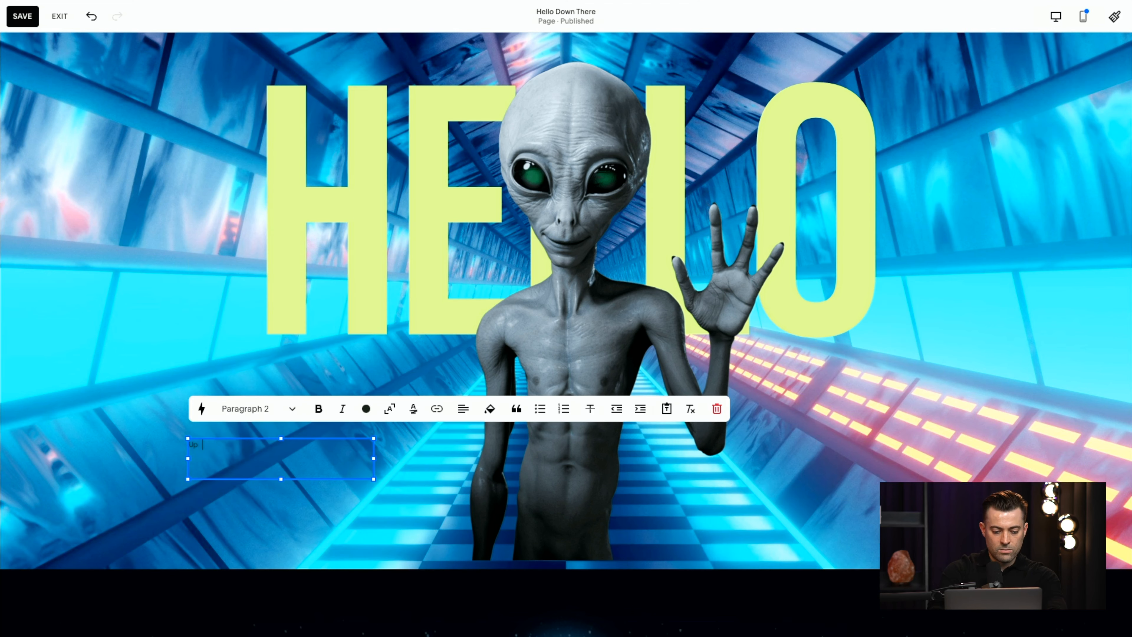
pyautogui.click(261, 436)
pyautogui.scroll(8, 261, 436)
pyautogui.scroll(-11, 285, 366)
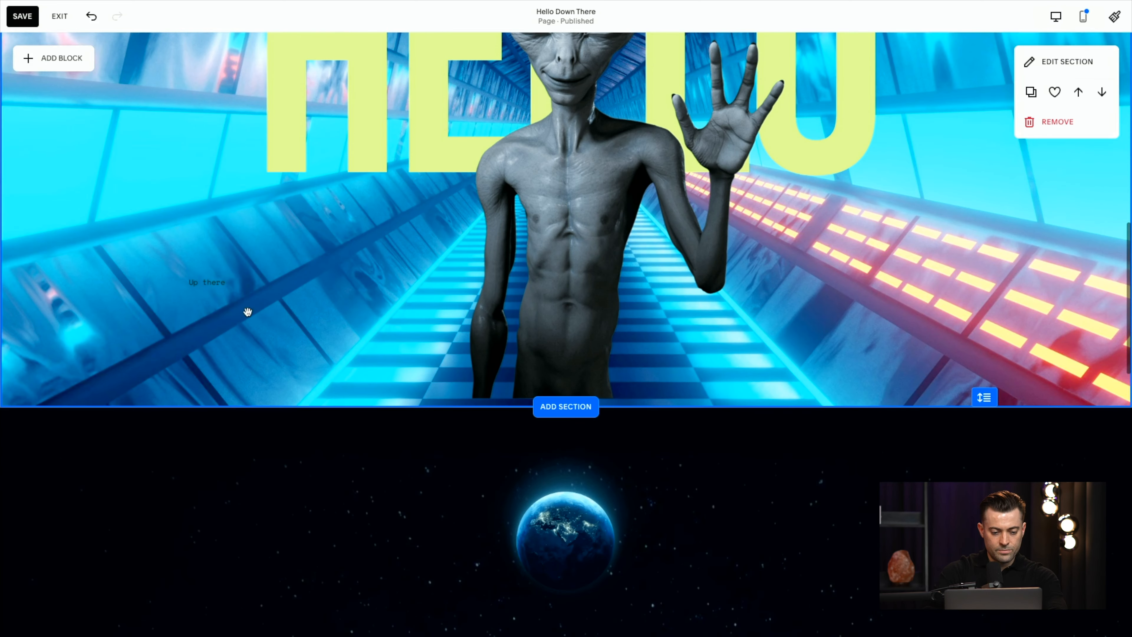
# Step: Format the "Up there" text as Heading 1
pyautogui.click(220, 285)
pyautogui.doubleClick(221, 283)
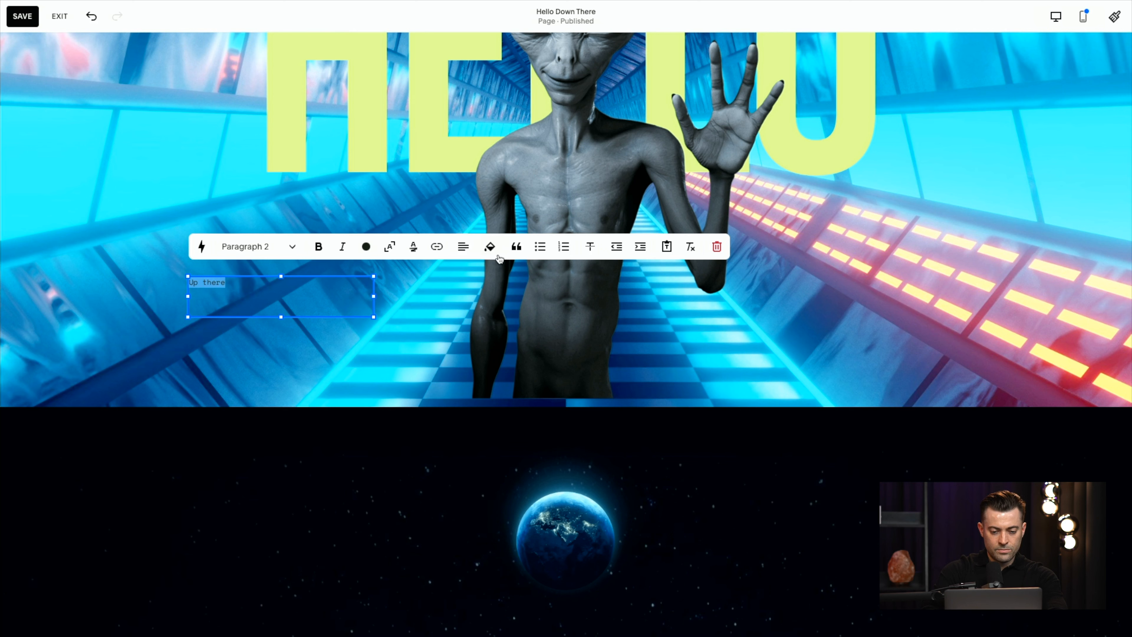
pyautogui.click(287, 251)
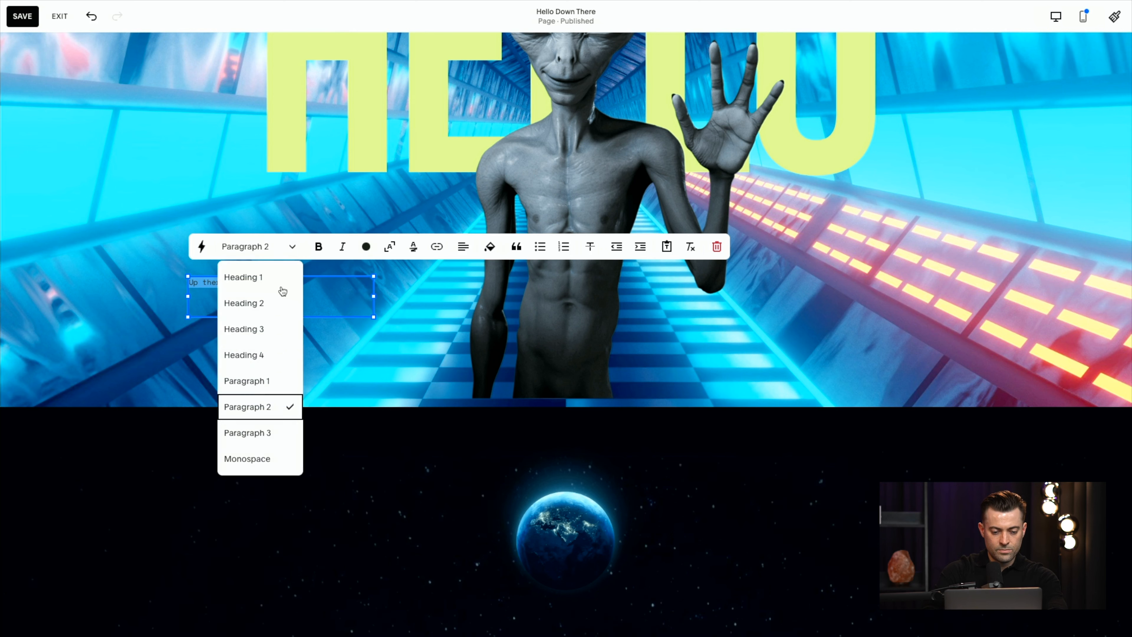
pyautogui.click(283, 288)
# Step: Widen the UP THERE block, move it over the alien's lower body and scale the text to fill the block
pyautogui.moveTo(376, 338); pyautogui.dragTo(532, 336)
pyautogui.moveTo(471, 315); pyautogui.dragTo(686, 330)
pyautogui.click(626, 332)
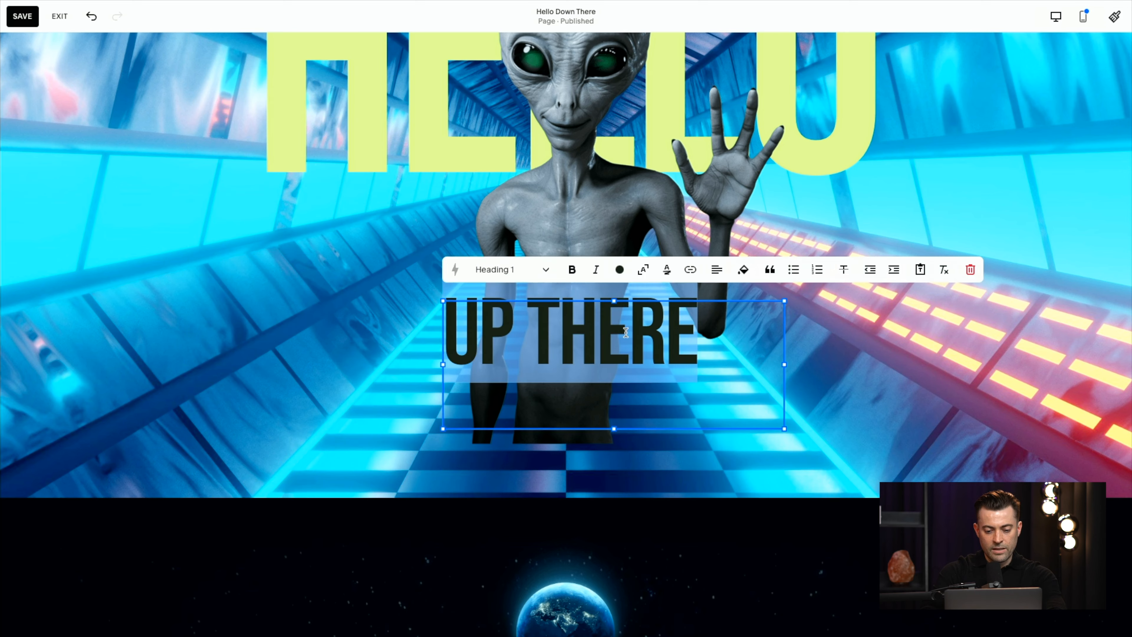
pyautogui.click(645, 272)
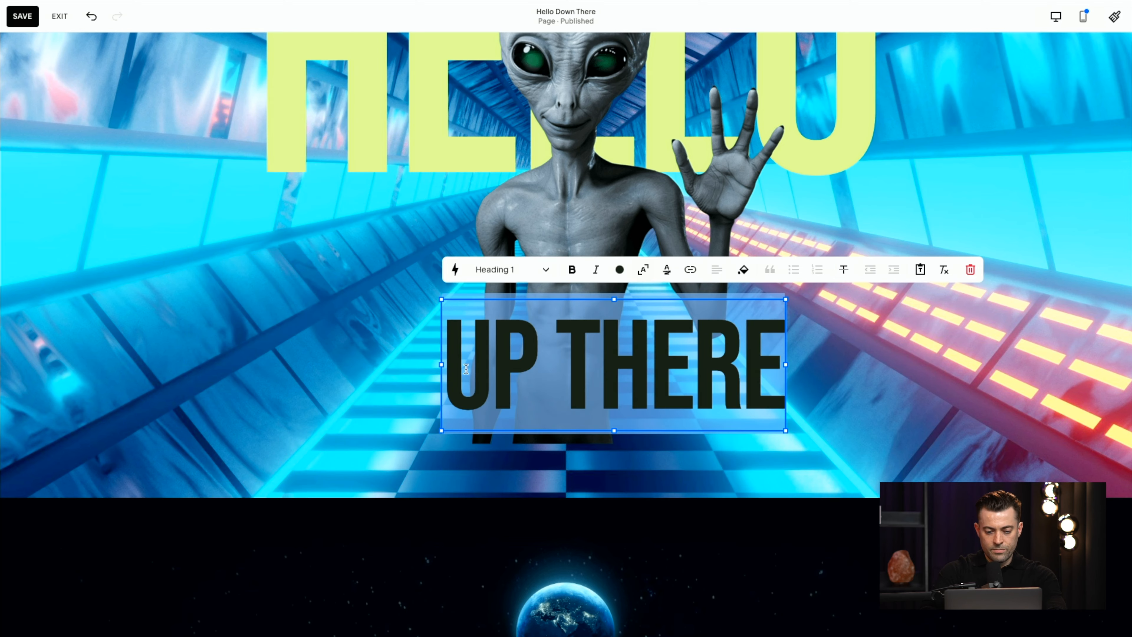
# Step: Colour the UP THERE heading lime green from the palette and widen its block on both sides to nearly HELLO's width
pyautogui.click(621, 271)
pyautogui.click(619, 335)
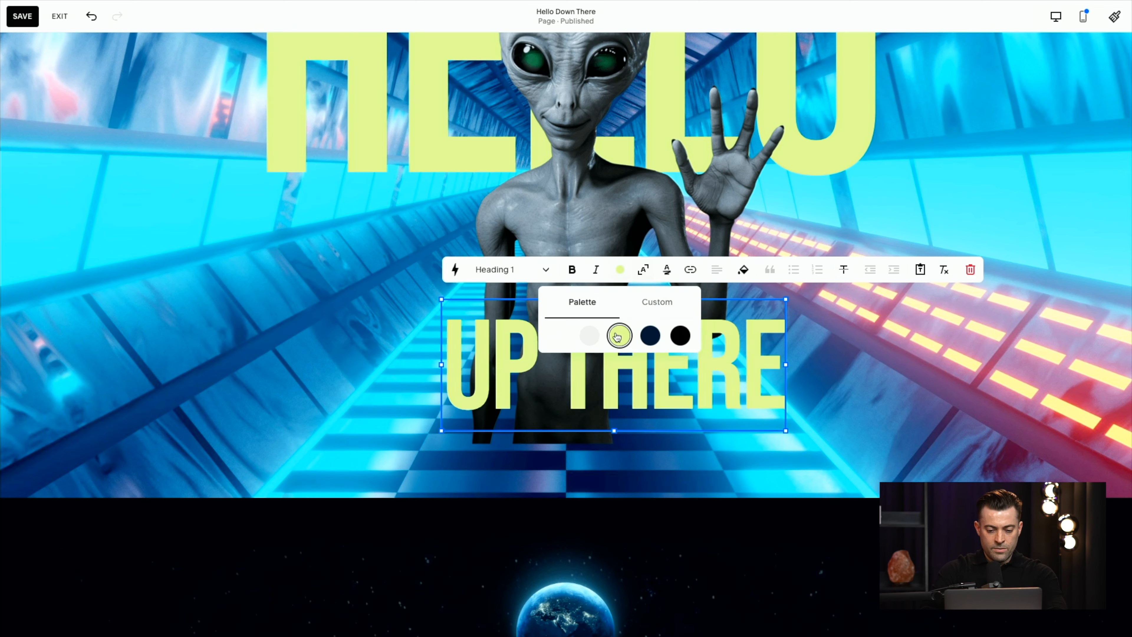
pyautogui.moveTo(441, 360); pyautogui.dragTo(296, 358)
pyautogui.moveTo(779, 401); pyautogui.dragTo(853, 401)
pyautogui.click(962, 414)
# Step: Move the UP THERE heading up closer to HELLO and shorten the alien image's frame from its lower edge
pyautogui.moveTo(685, 394); pyautogui.dragTo(669, 350)
pyautogui.click(705, 507)
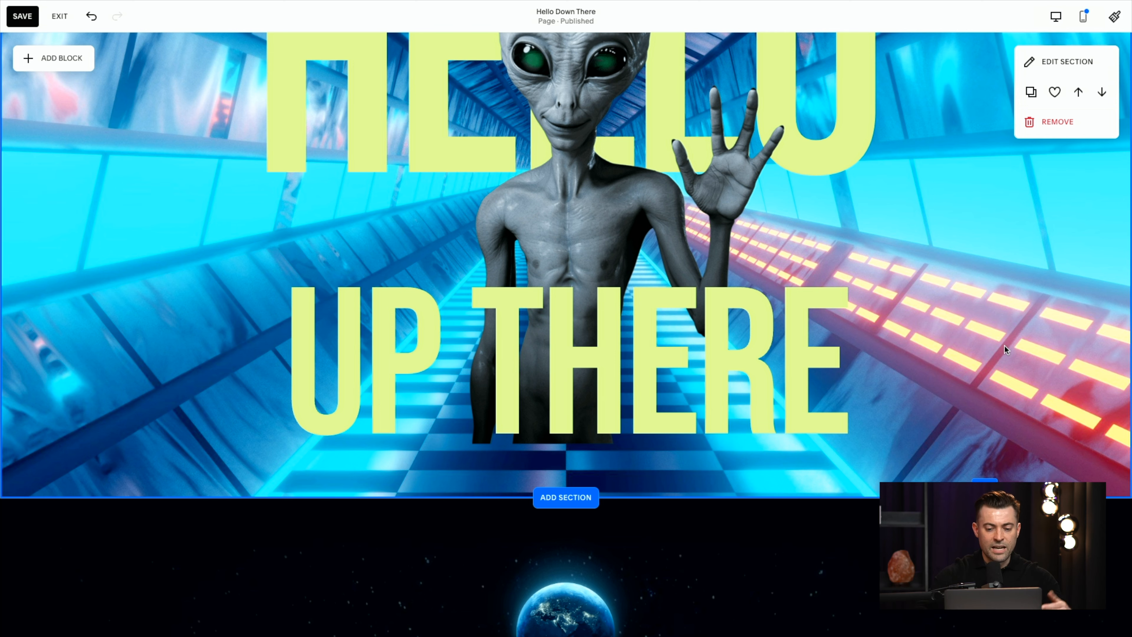
pyautogui.moveTo(649, 395); pyautogui.dragTo(650, 325)
pyautogui.moveTo(572, 451); pyautogui.dragTo(562, 378)
# Step: Reduce the tunnel section's height and align the alien image to the bottom of its frame
pyautogui.moveTo(985, 488); pyautogui.dragTo(985, 397)
pyautogui.scroll(1, 792, 291)
pyautogui.click(569, 142)
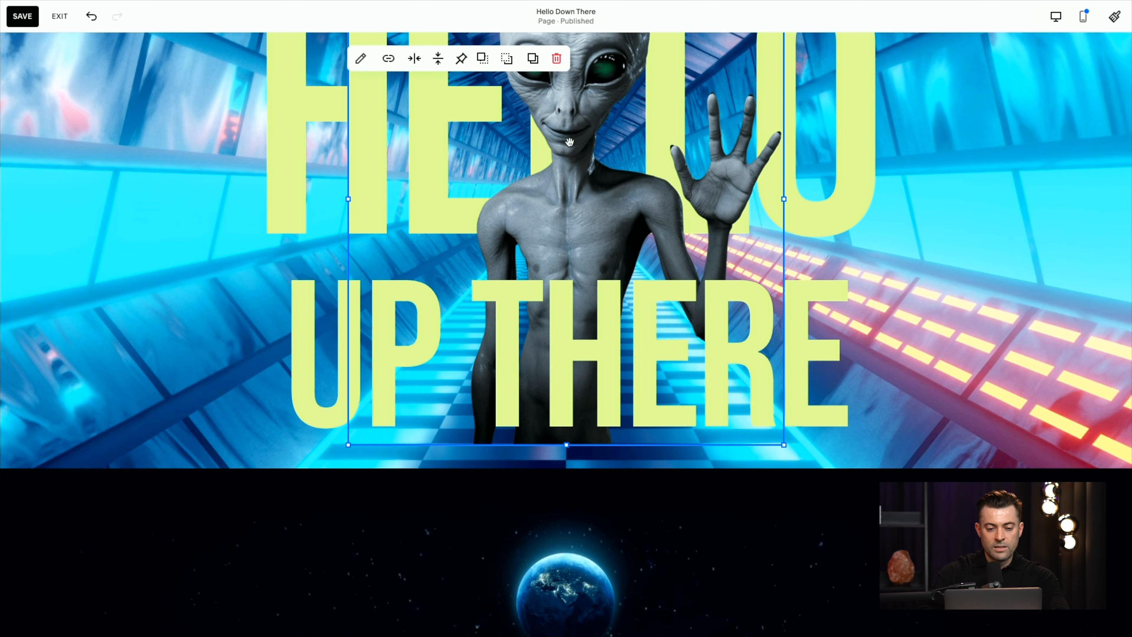
pyautogui.click(442, 66)
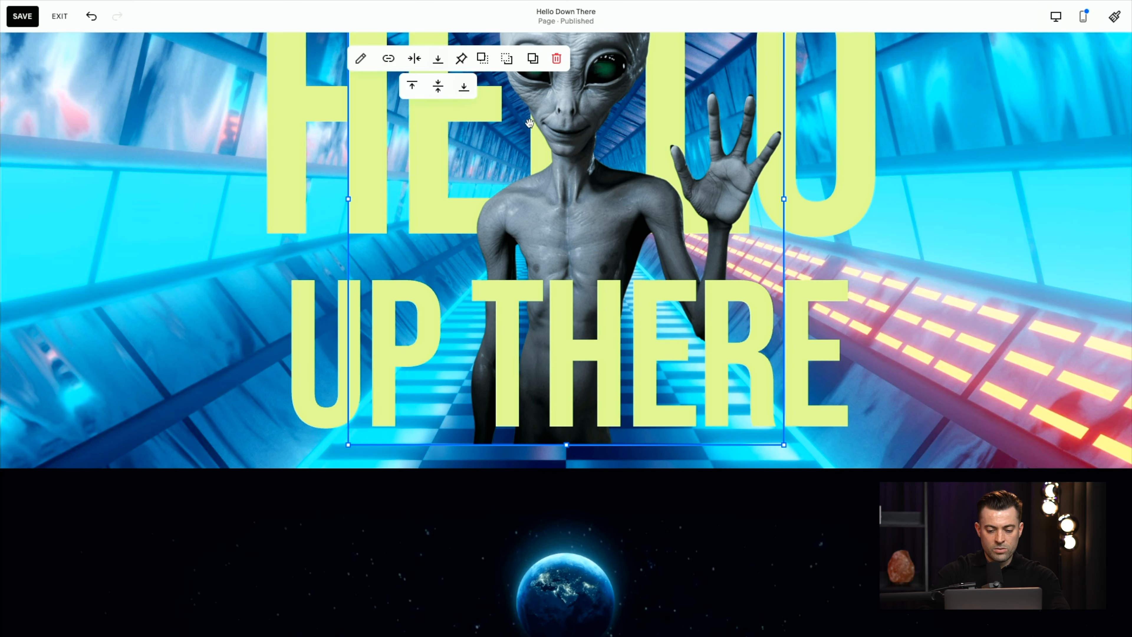
# Step: Move the UP THERE block up one grid row and shorten the tunnel section so it ends at the alien's cut-off lower edge
pyautogui.click(988, 423)
pyautogui.click(766, 446)
pyautogui.click(987, 386)
pyautogui.moveTo(743, 392); pyautogui.dragTo(705, 358)
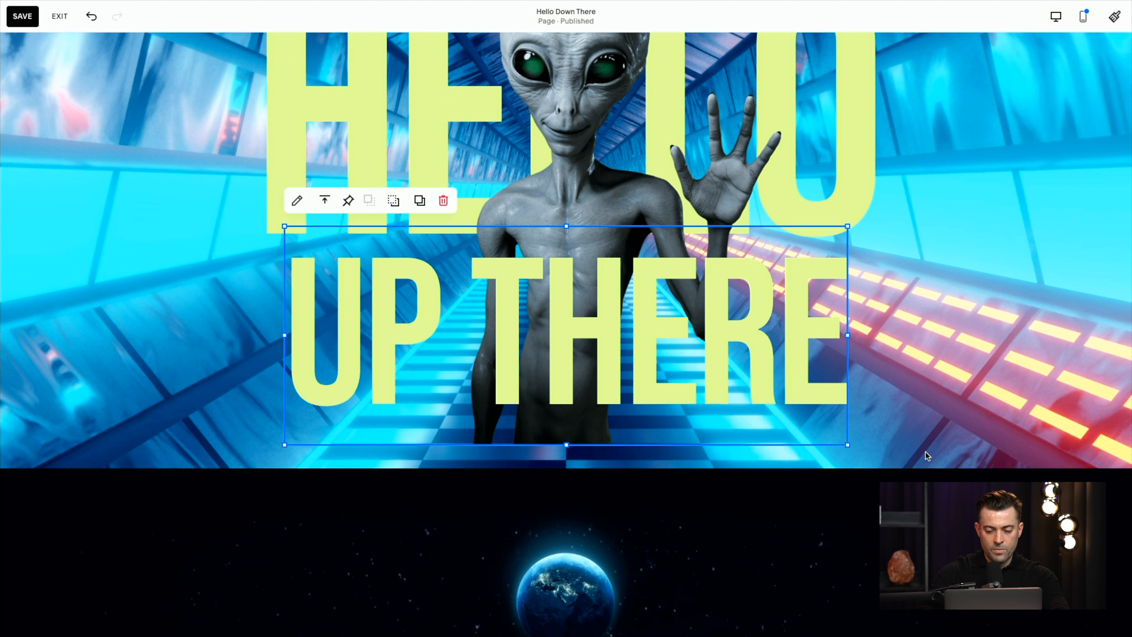
pyautogui.click(928, 455)
pyautogui.moveTo(991, 459); pyautogui.dragTo(992, 404)
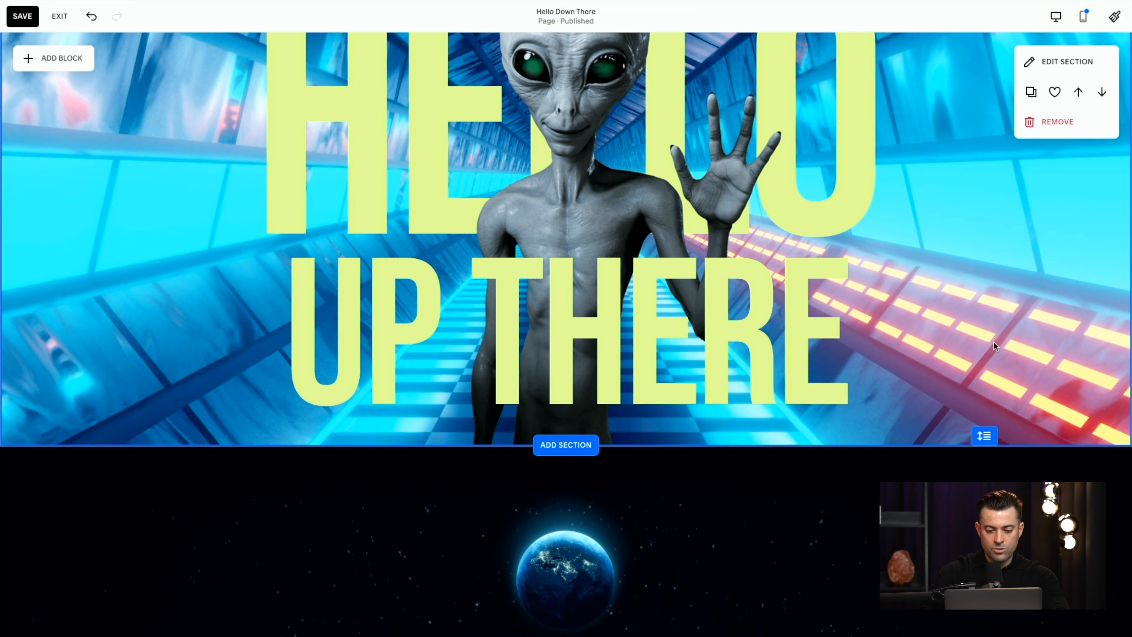
# Step: Save the page changes
pyautogui.scroll(2, 993, 343)
pyautogui.scroll(2, 994, 343)
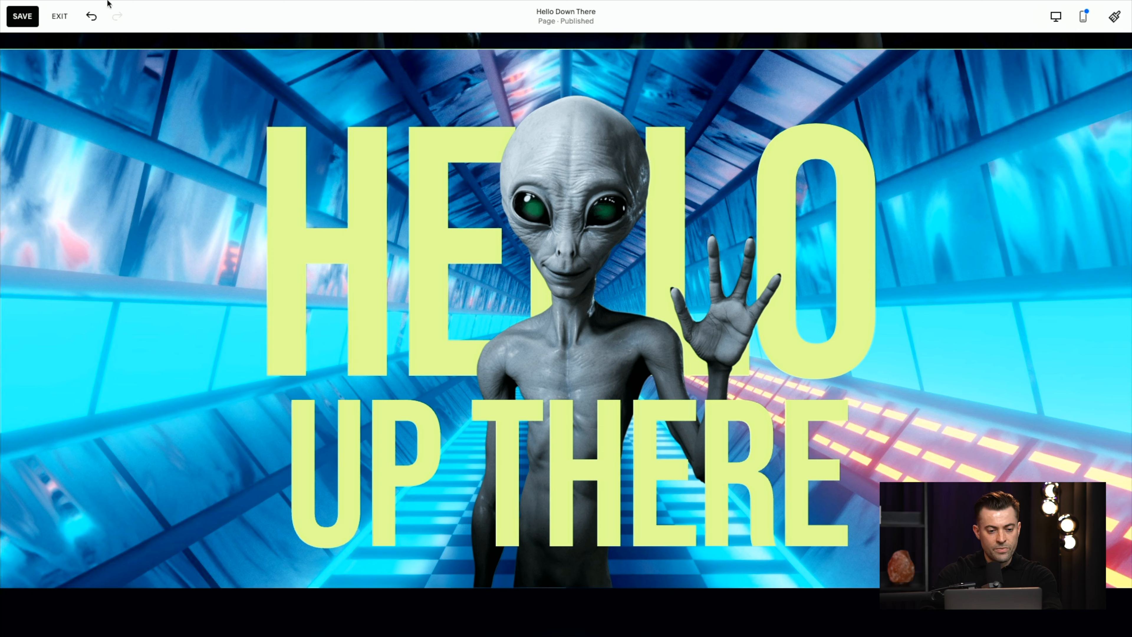
pyautogui.click(21, 18)
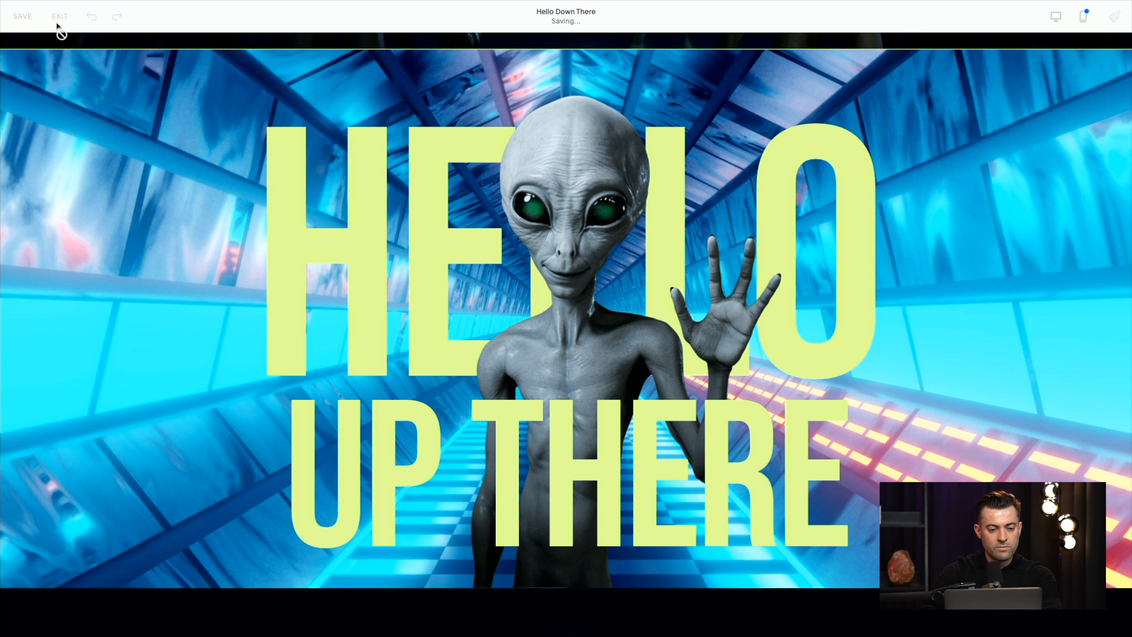